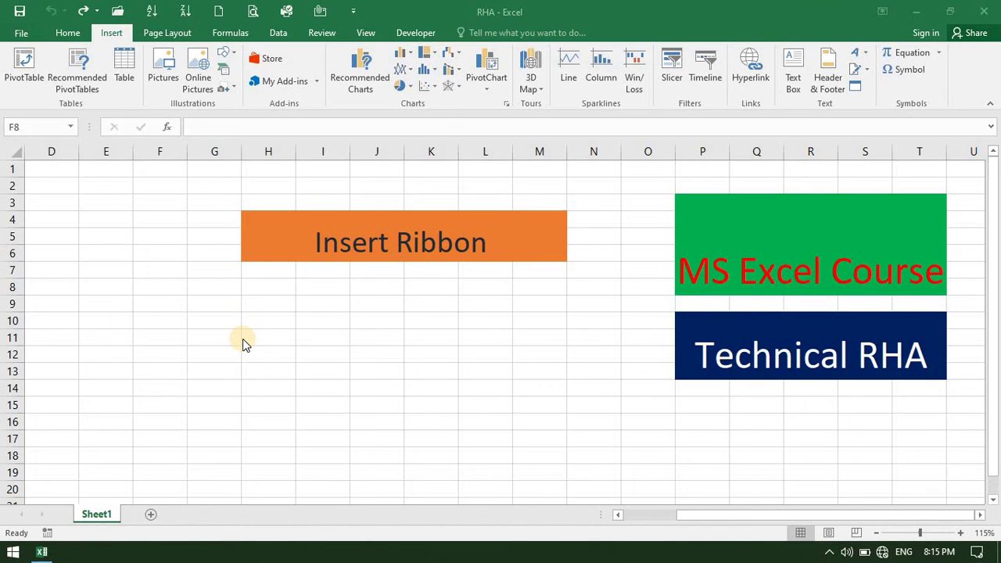
Enter Monday in cell F8 and Sunday in cell F7 above it
click(171, 291)
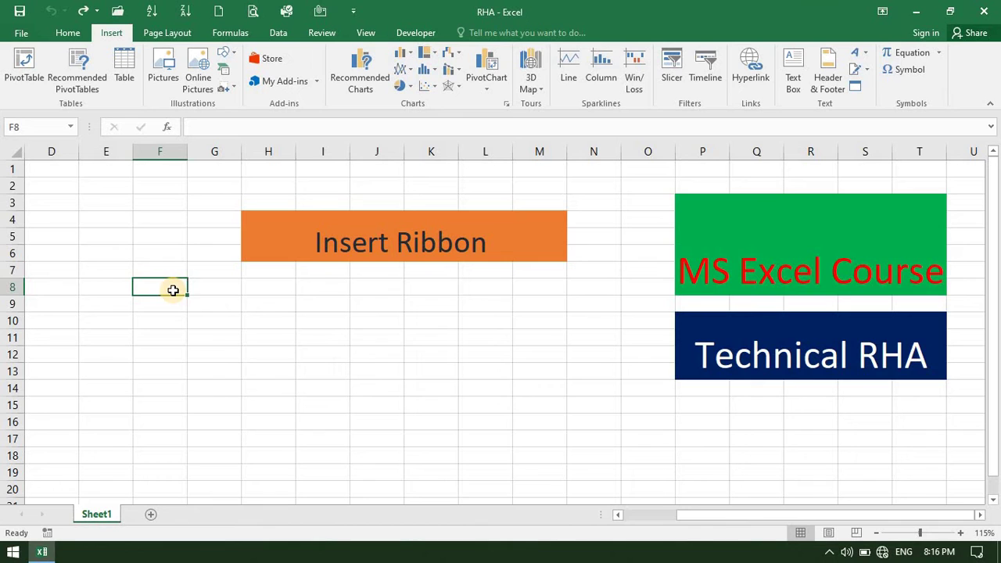
text(m)
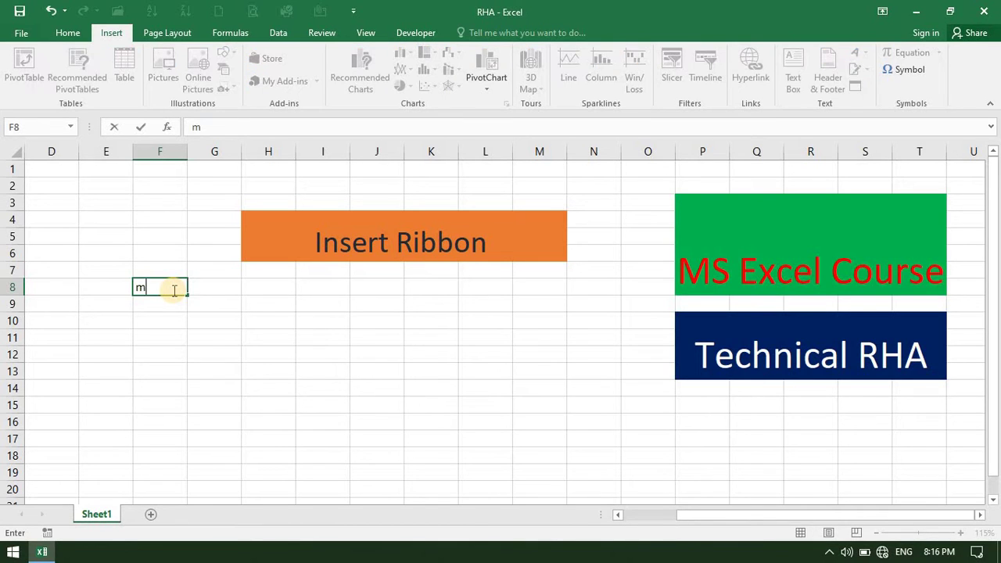
text(onday)
key(Return)
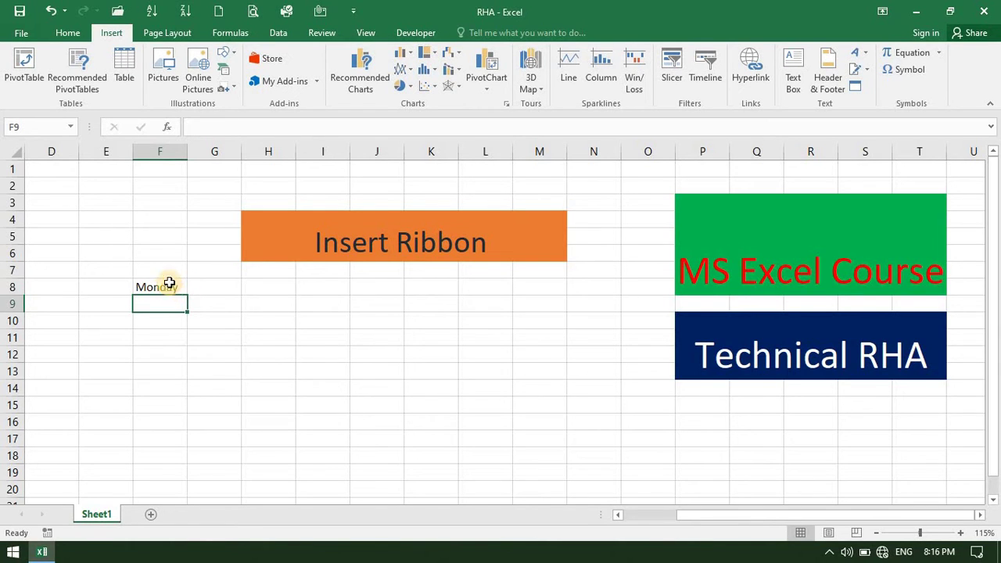
click(154, 273)
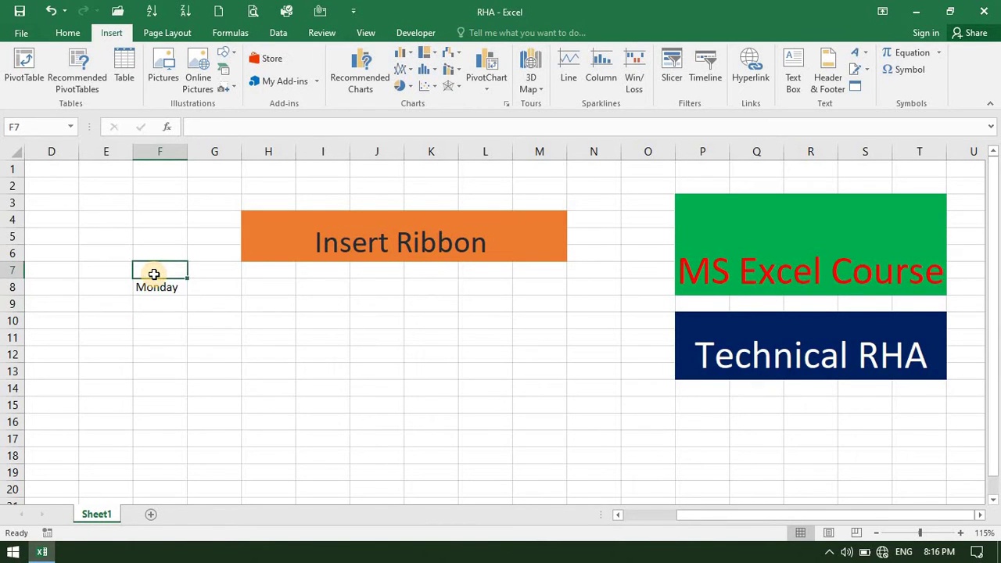
text(sund)
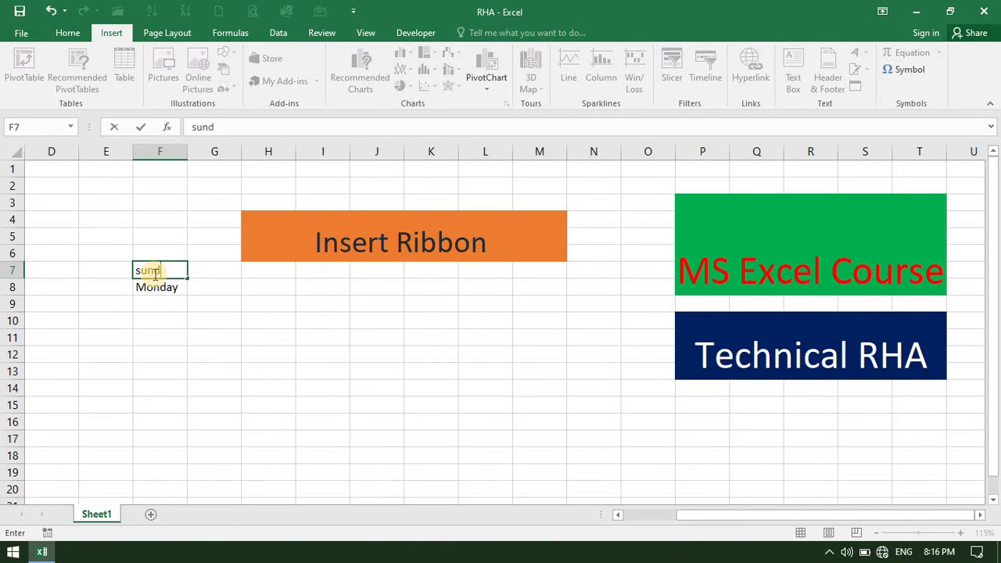
text(ay)
key(Return)
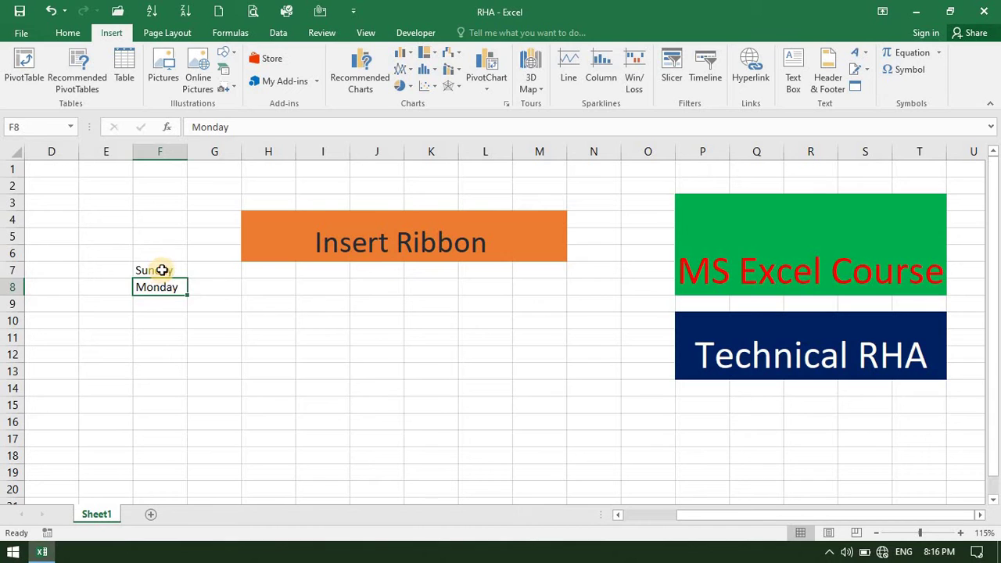
click(160, 271)
drag(182, 275, 172, 291)
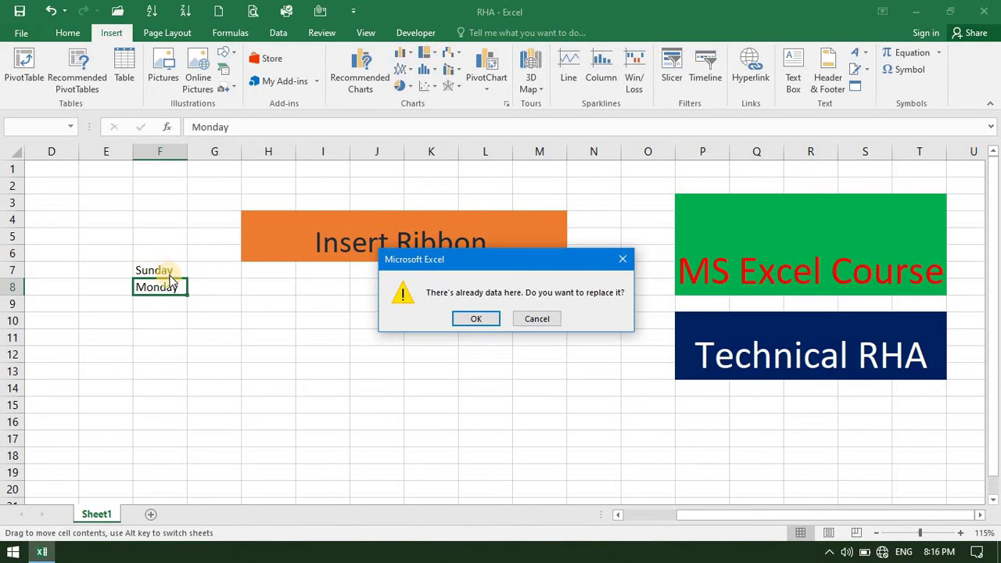
click(523, 321)
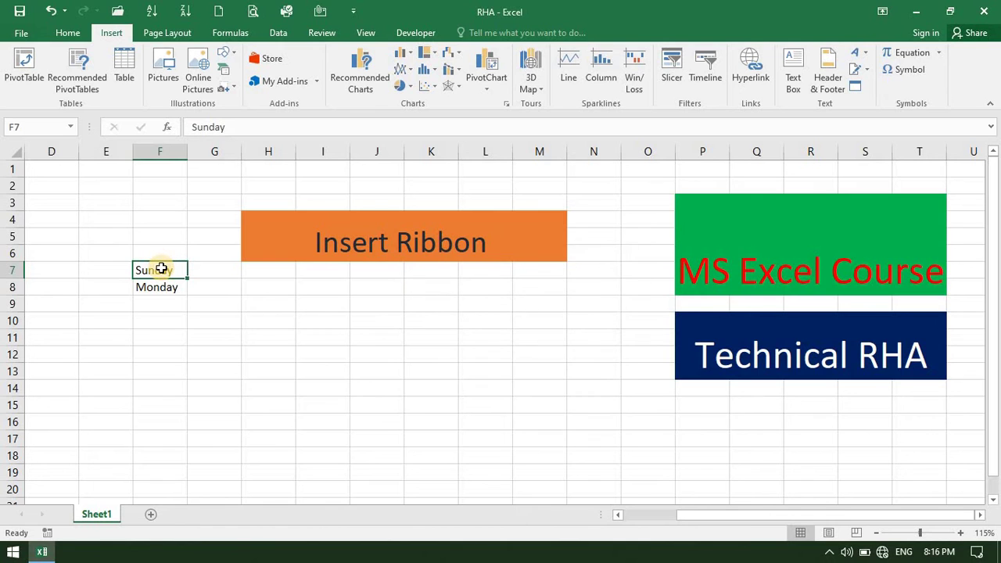
double_click(159, 270)
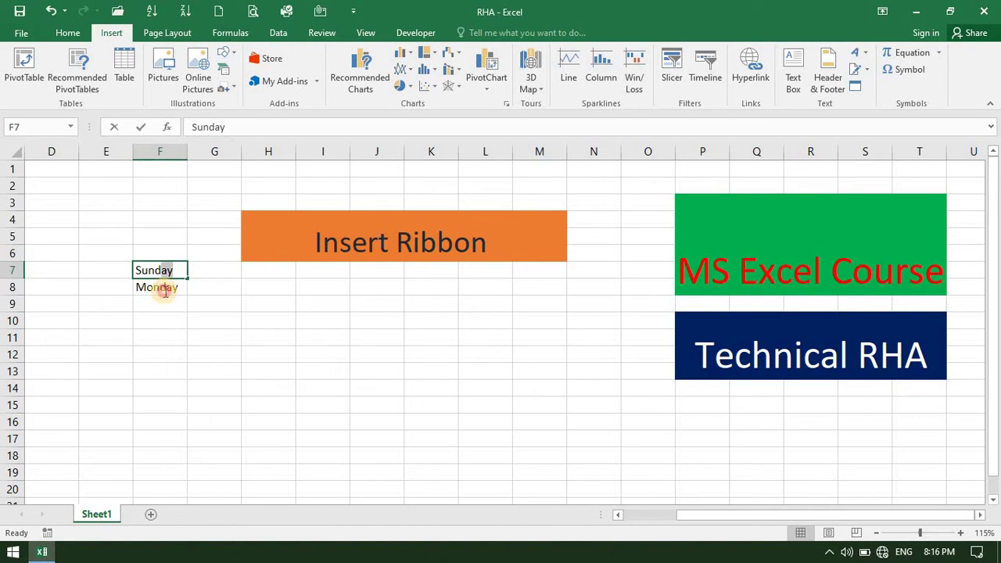
click(113, 282)
click(168, 266)
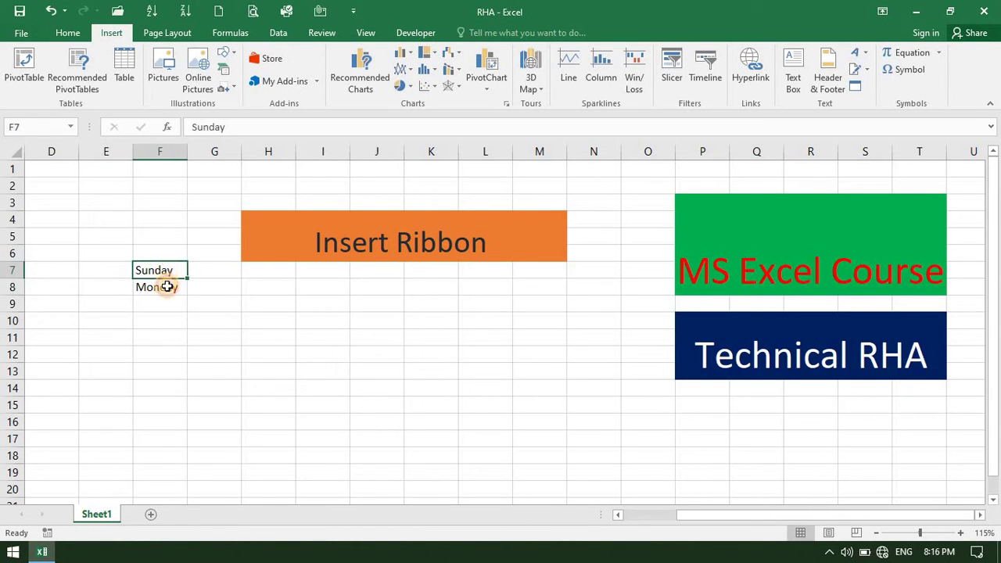
Autofill the weekday series from F7:F8 down to Saturday in cell F13
drag(168, 270, 168, 286)
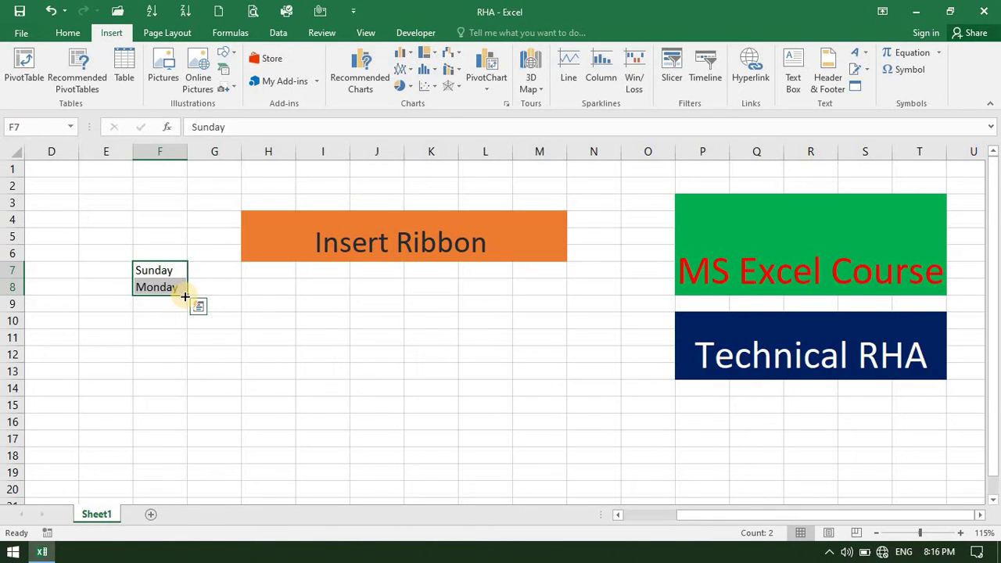
drag(185, 295, 183, 370)
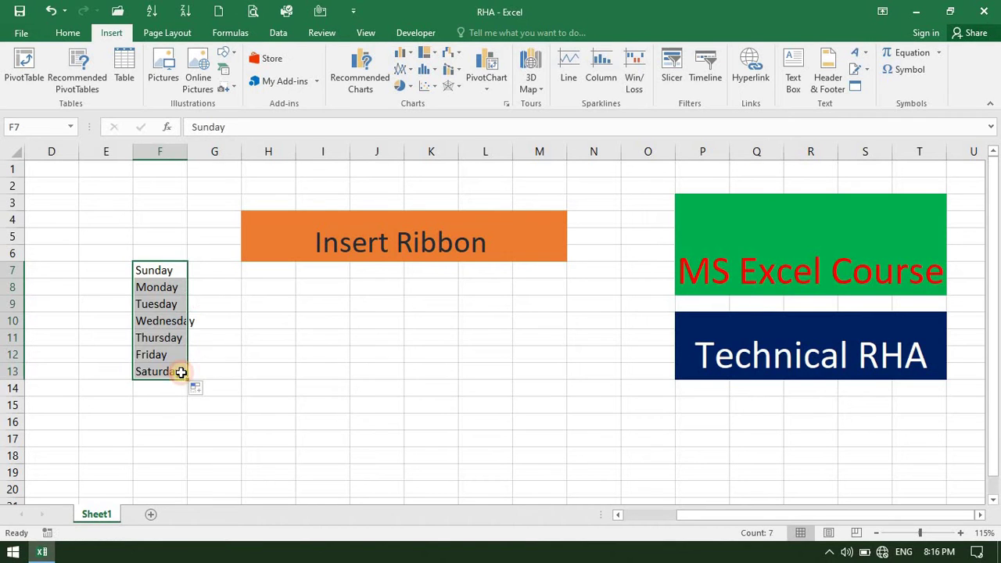
click(150, 367)
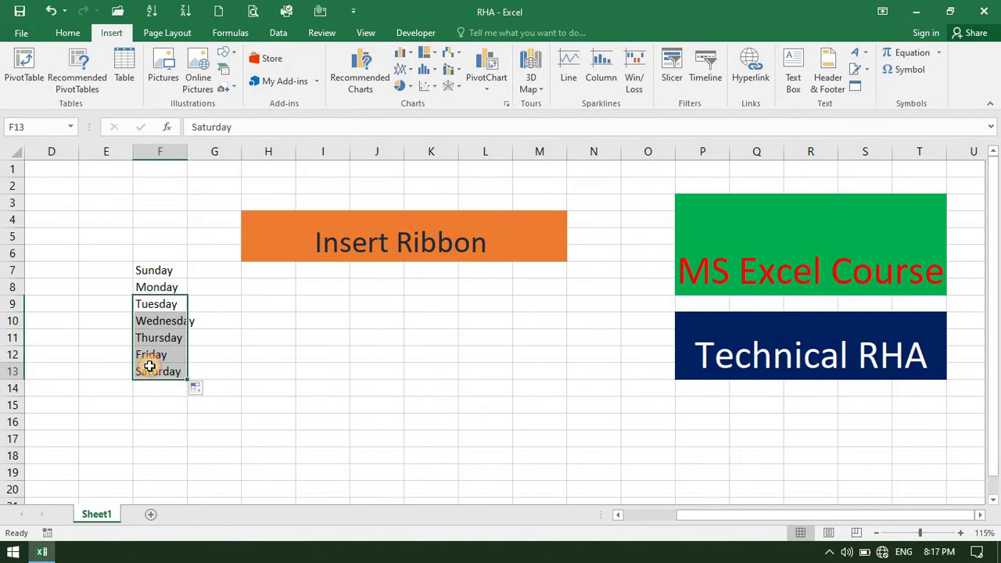
click(158, 275)
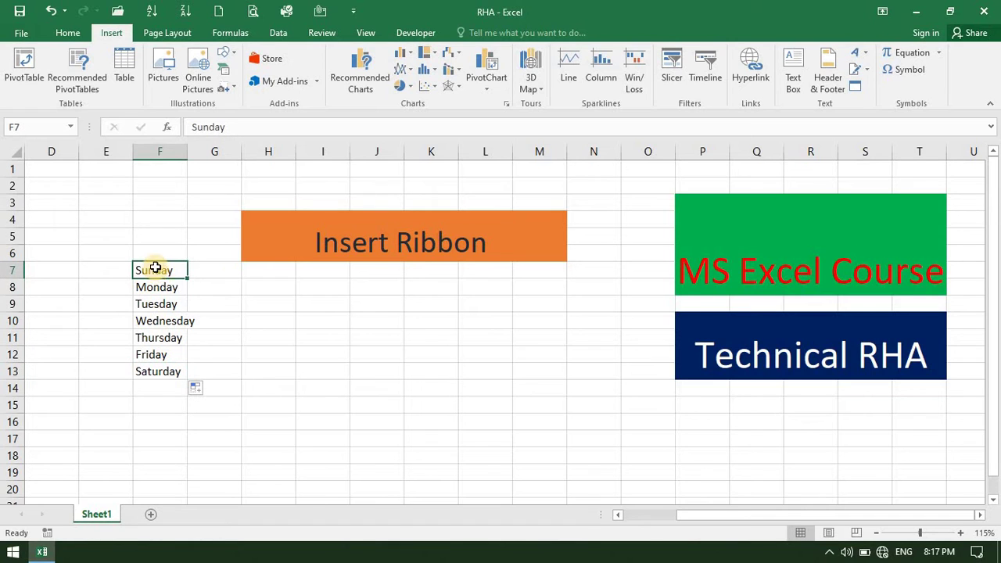
Enter january in cell G7, beside Sunday
click(212, 270)
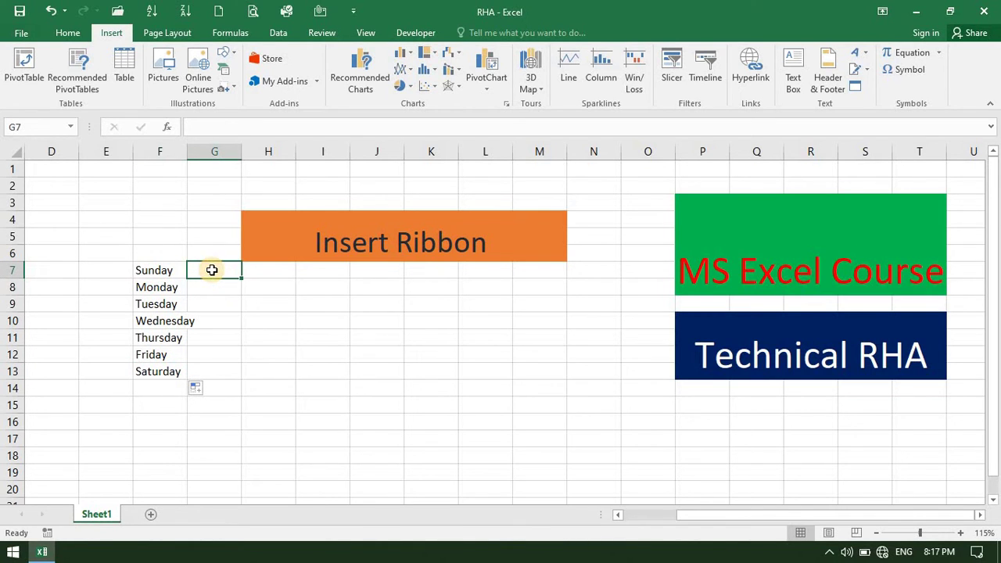
text(j)
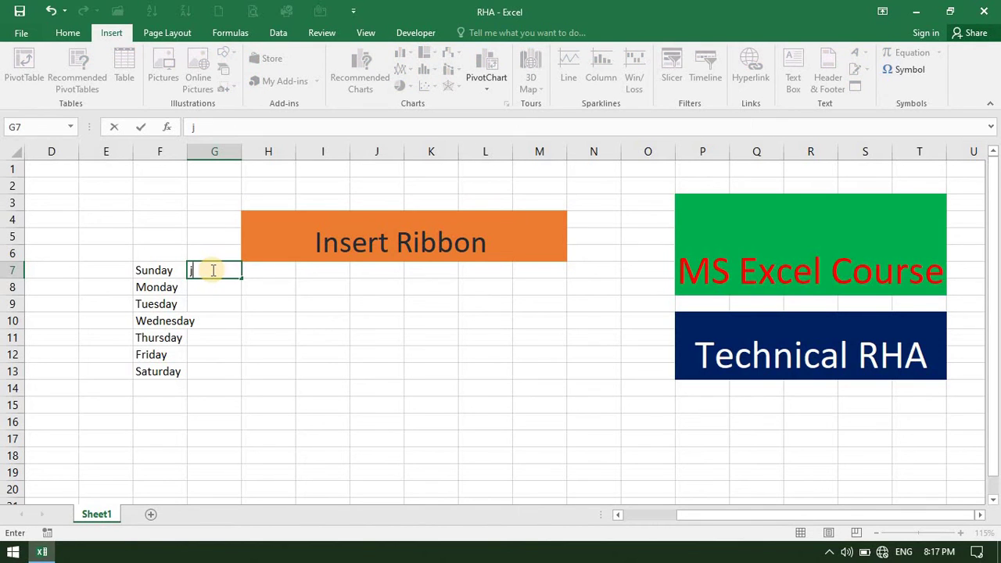
text(anuary)
key(Return)
Enter feberuary in cell G8 and autofill the two month entries down to cell G15
text(feb)
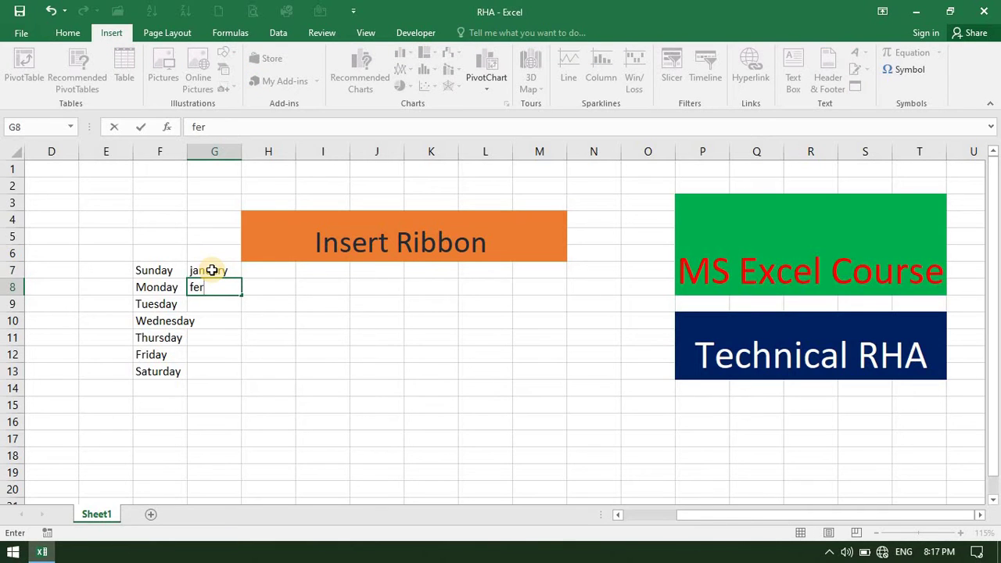
text(u)
key(BackSpace)
text(eruary)
key(Return)
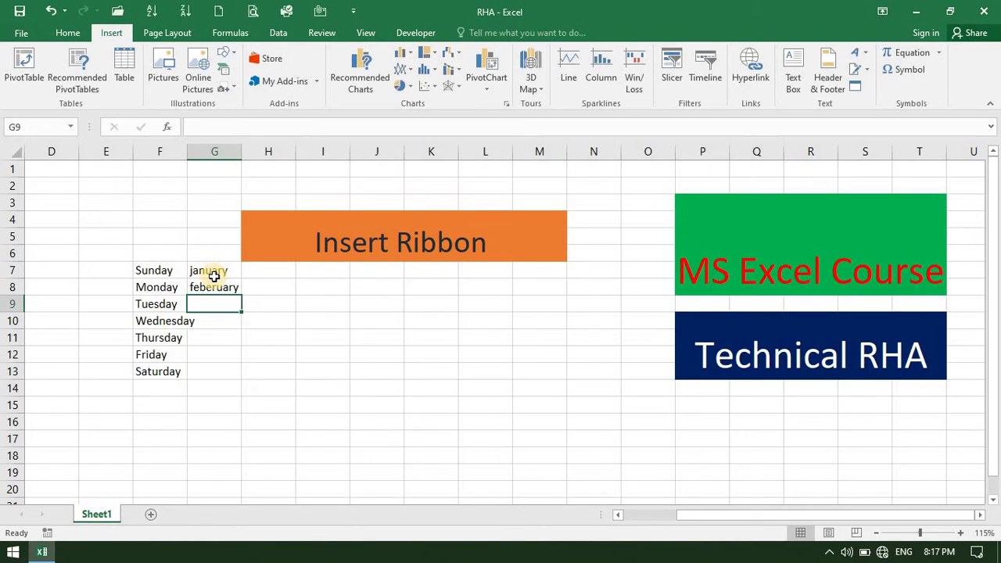
click(213, 272)
drag(227, 275, 223, 416)
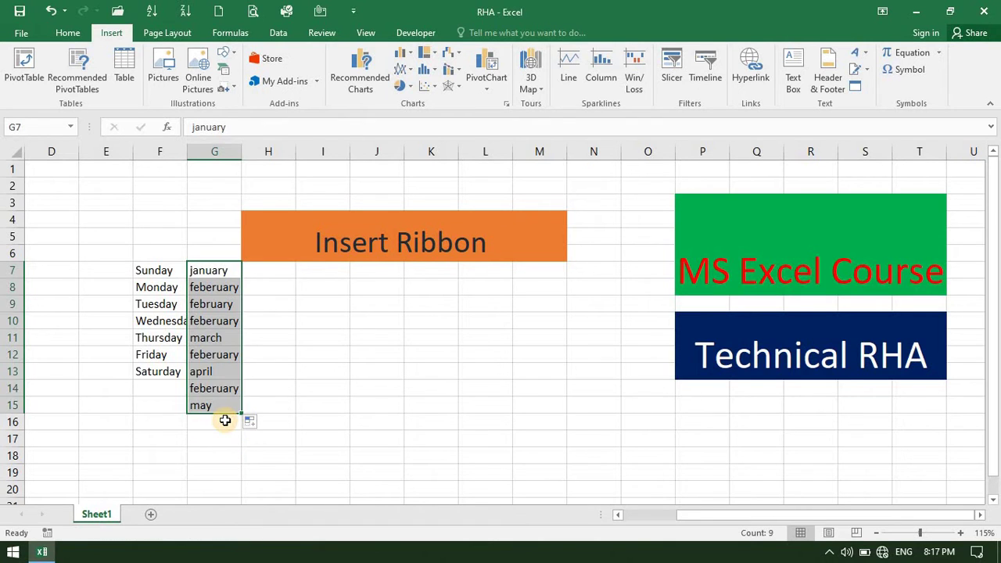
Undo the month autofill and the feberuary entry in cell G8
click(227, 304)
click(231, 288)
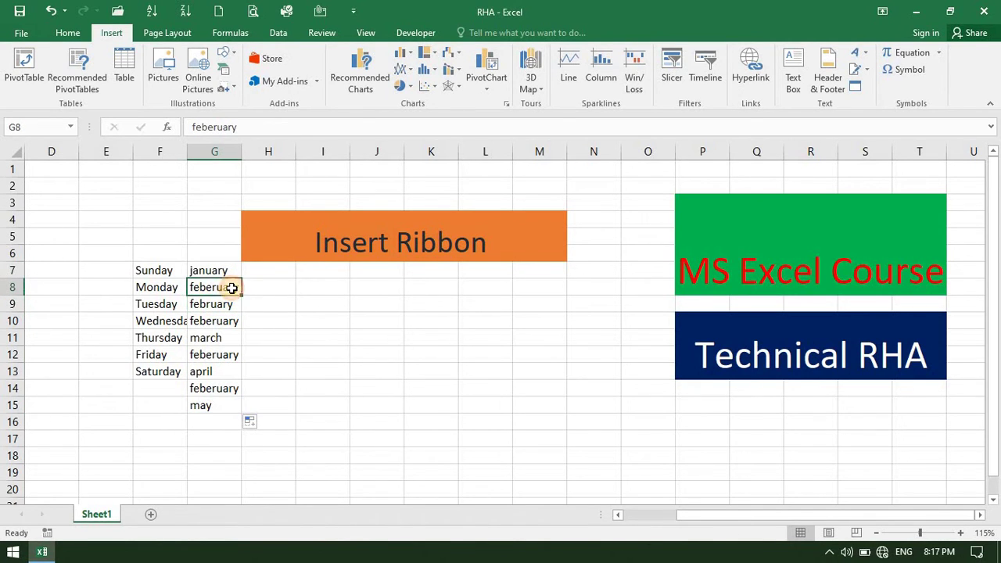
click(222, 270)
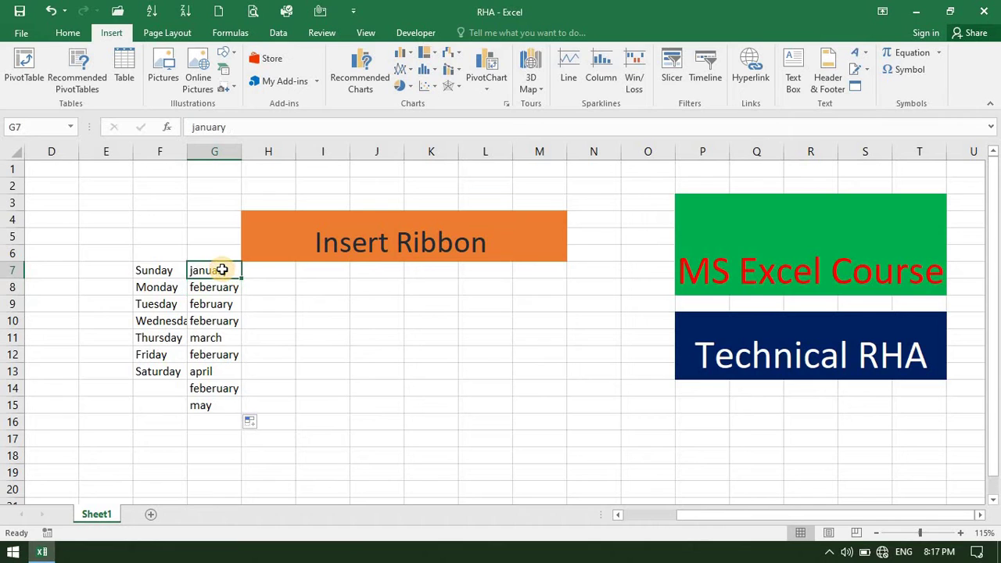
key(ctrl+z)
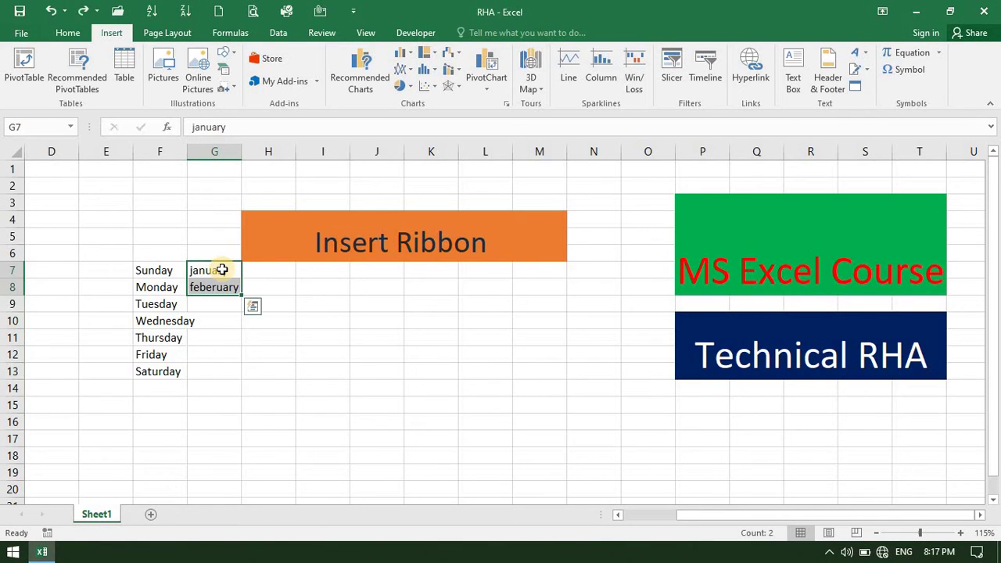
key(ctrl+z)
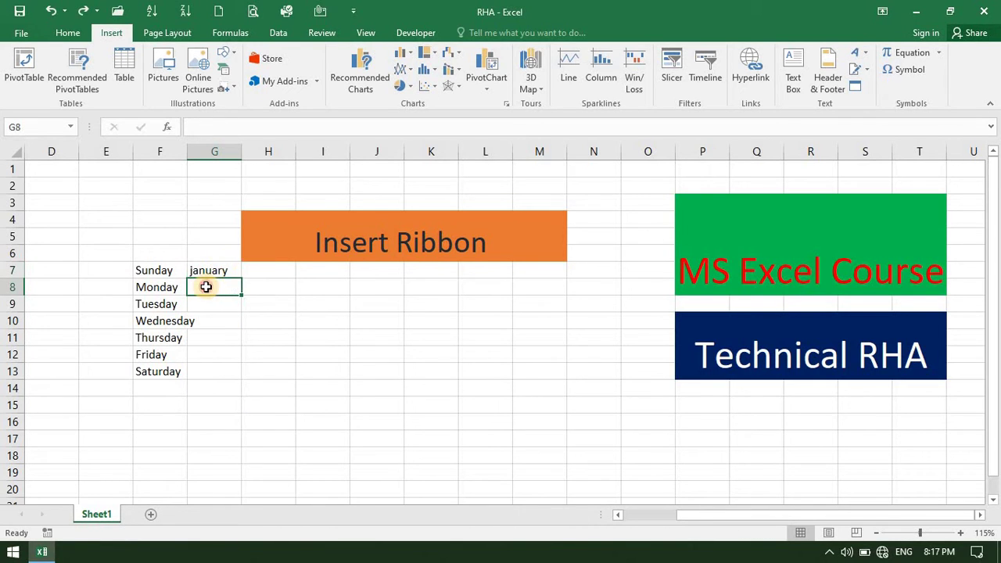
Autofill the months from january in cell G7 down to december in cell G18
click(221, 270)
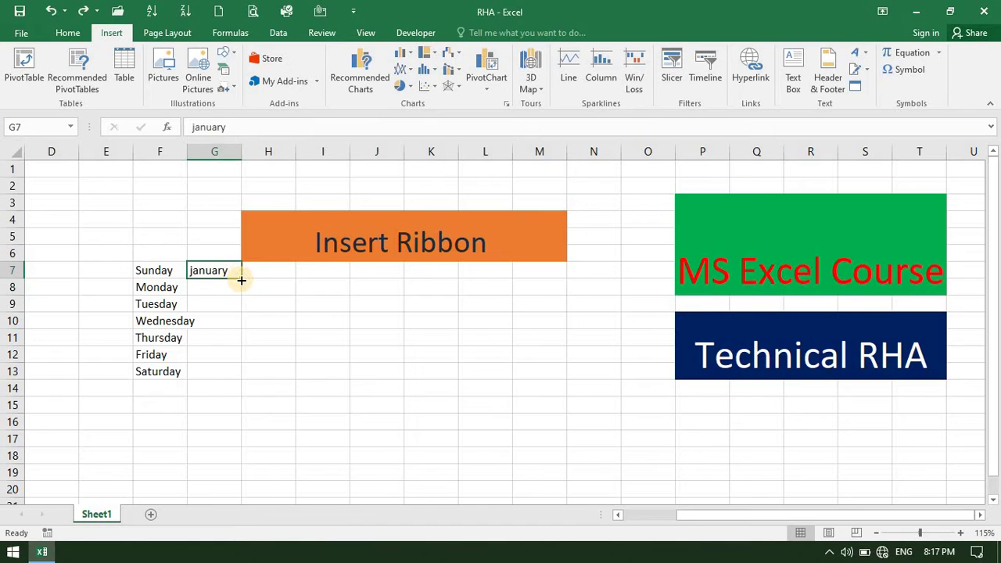
drag(240, 279, 232, 456)
click(232, 338)
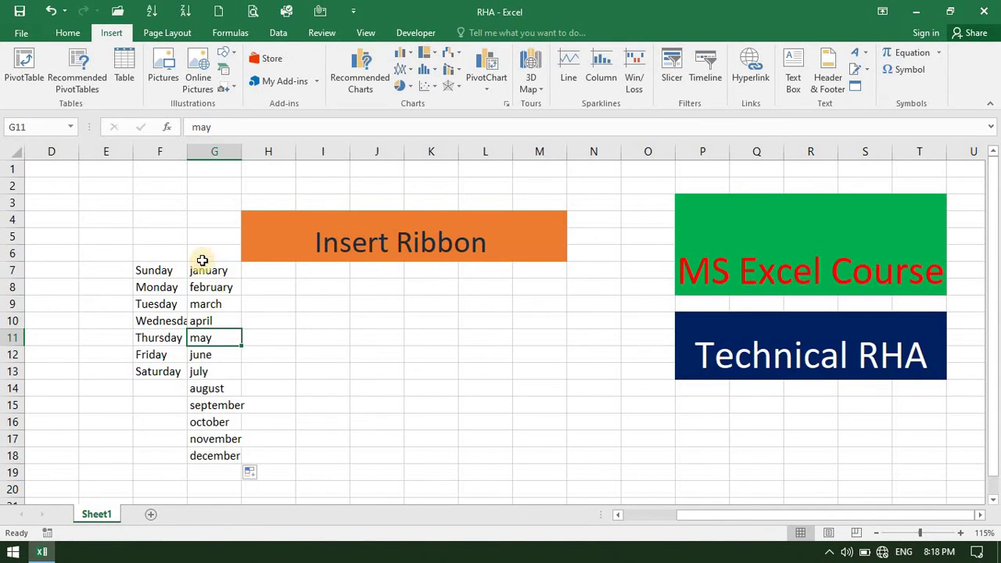
click(224, 270)
Try to create a table from the suggested range F4:M18 without headers
click(261, 272)
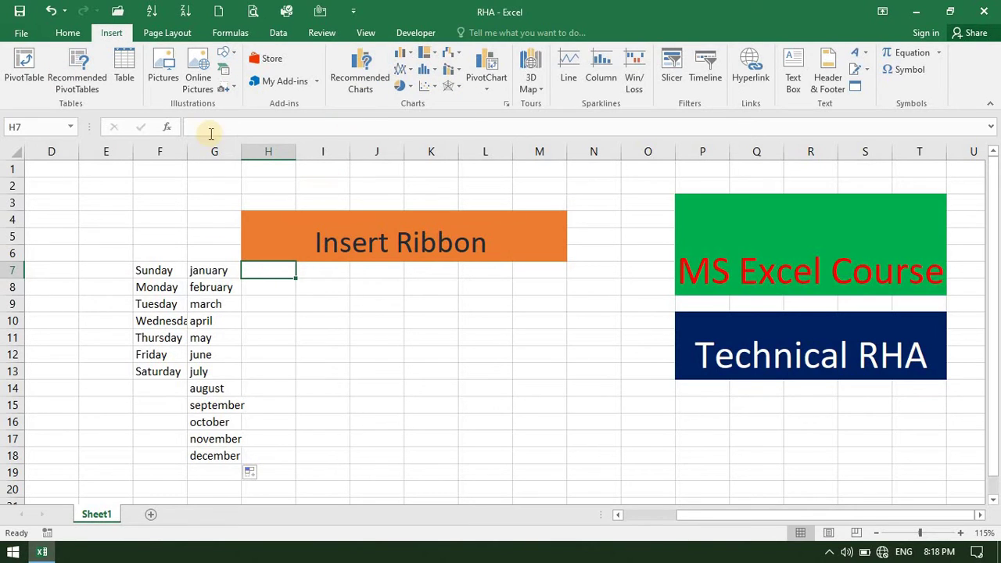
click(125, 69)
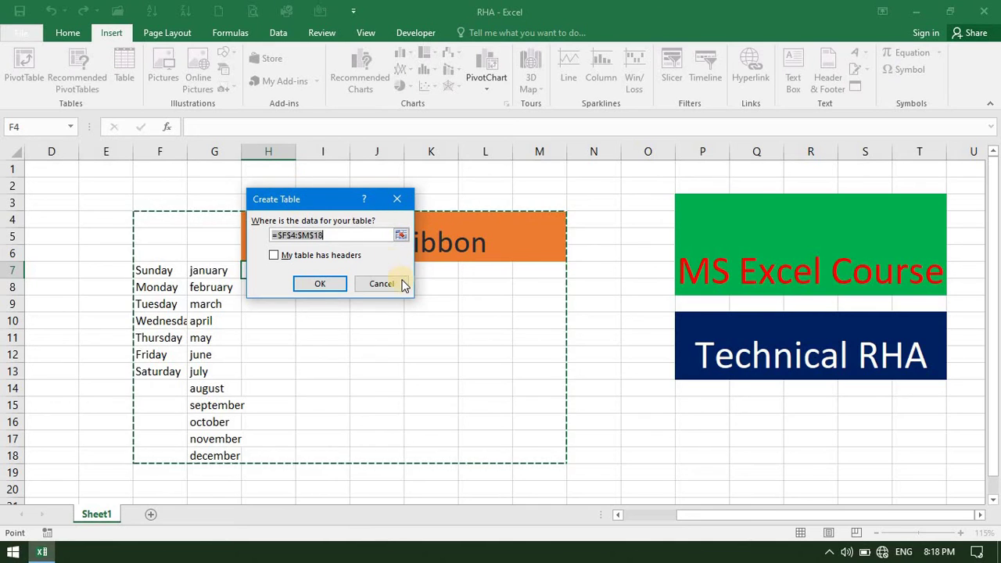
click(330, 283)
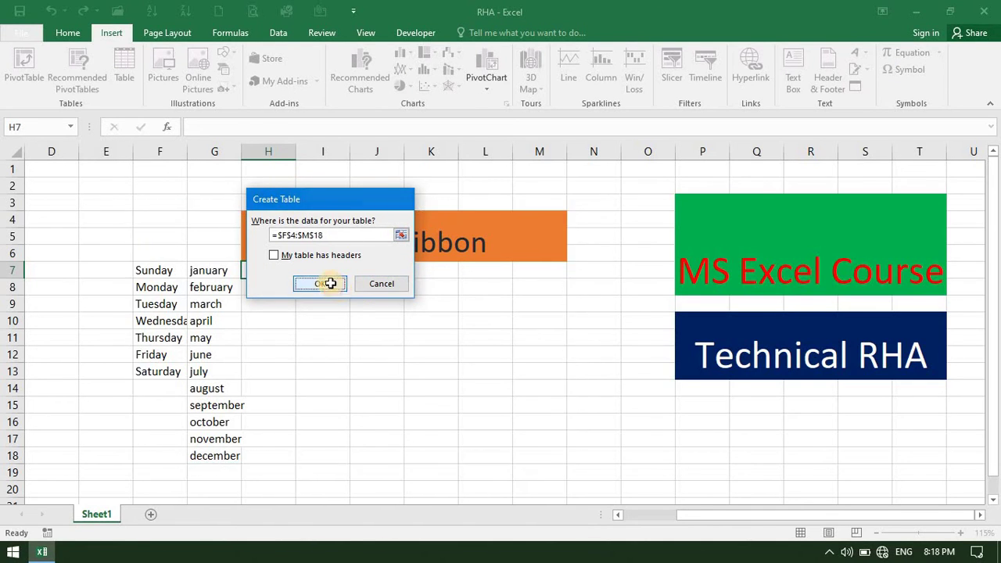
click(273, 279)
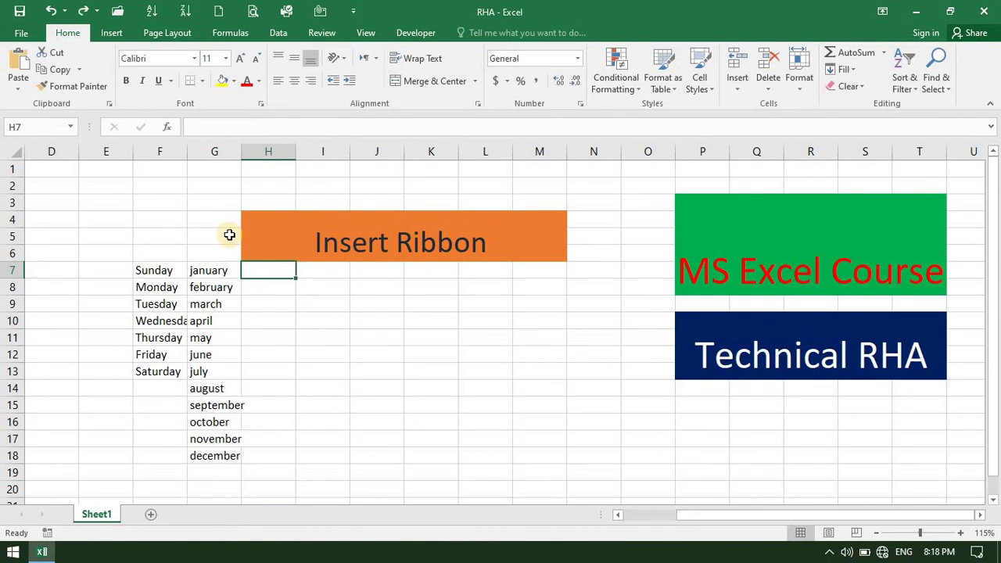
Create a table over the empty range K8:N17, leaving the option that the table has headers off
click(116, 31)
click(125, 62)
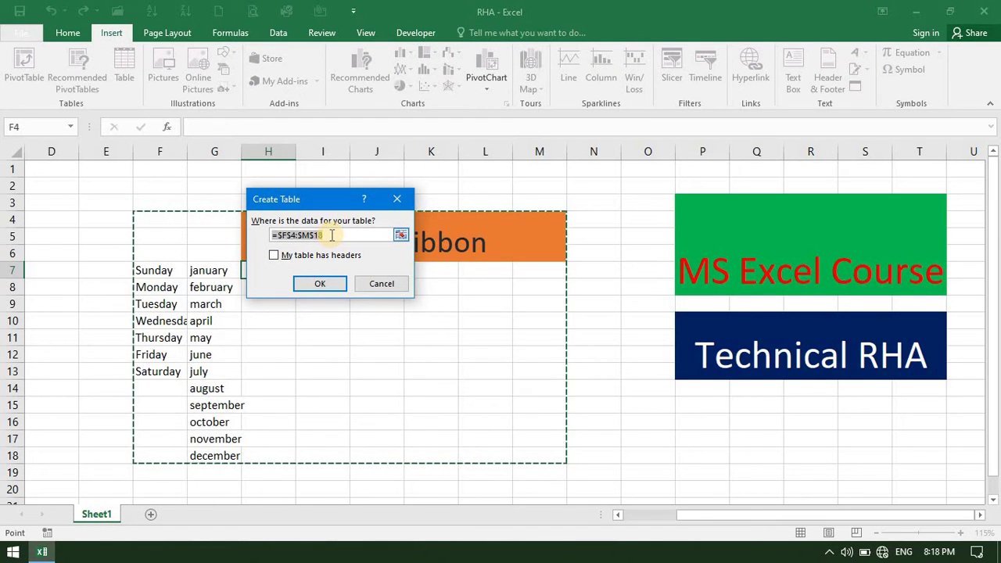
click(470, 301)
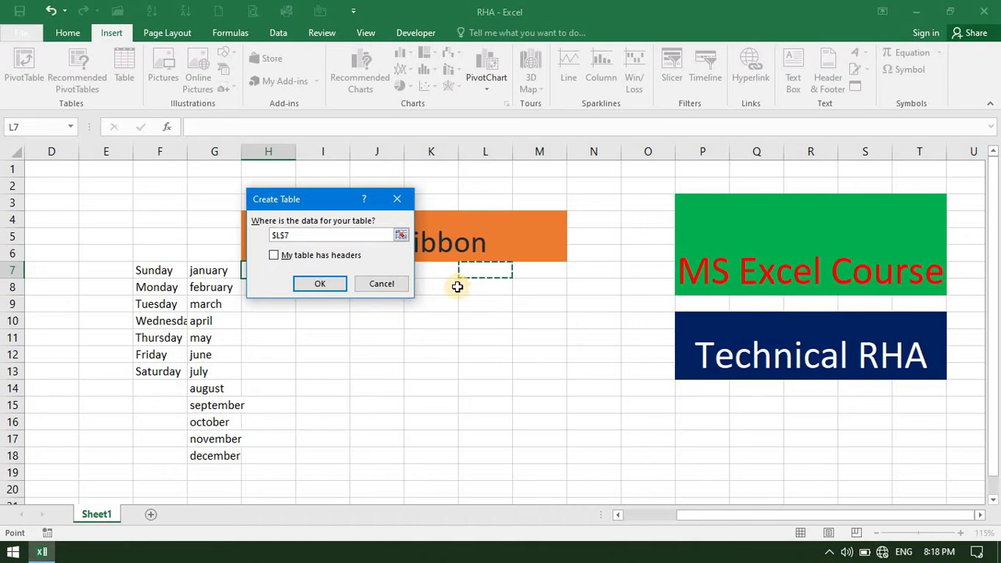
drag(457, 287, 541, 393)
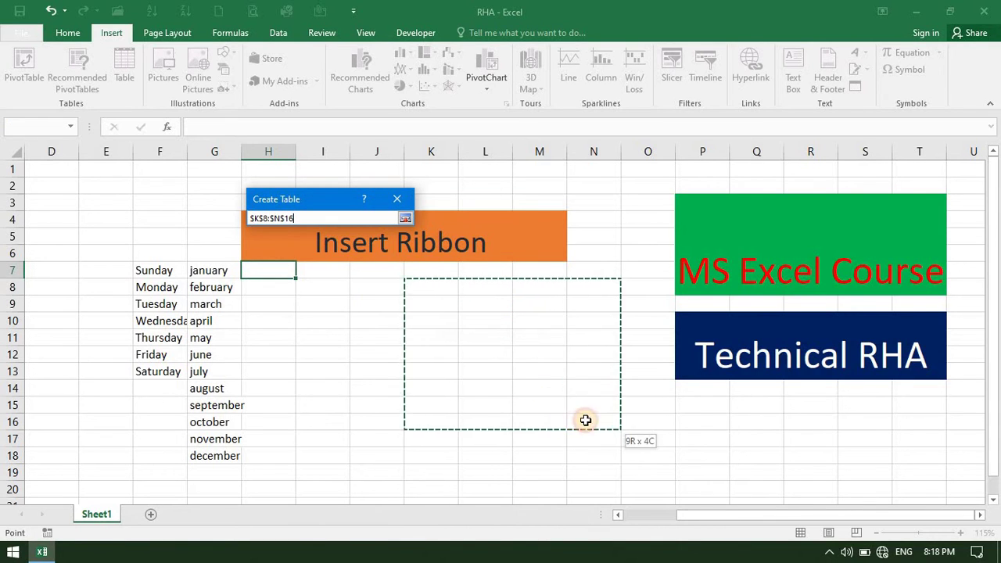
drag(585, 435, 586, 435)
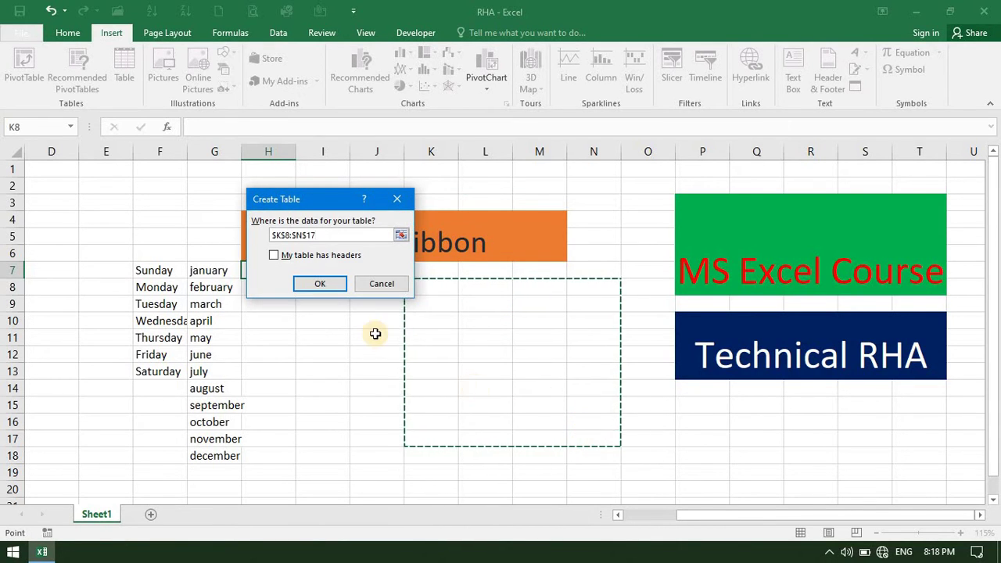
click(274, 256)
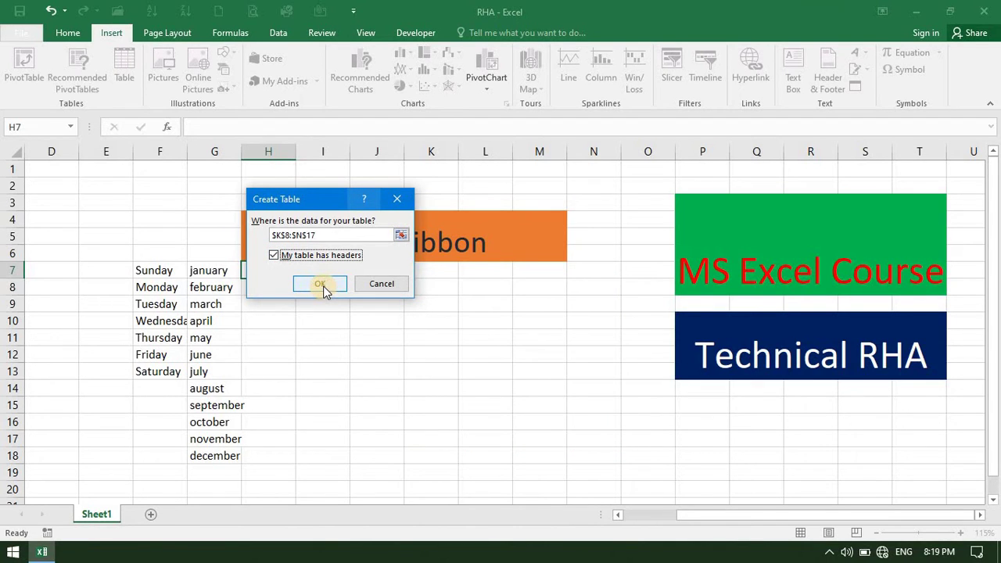
click(274, 256)
click(319, 284)
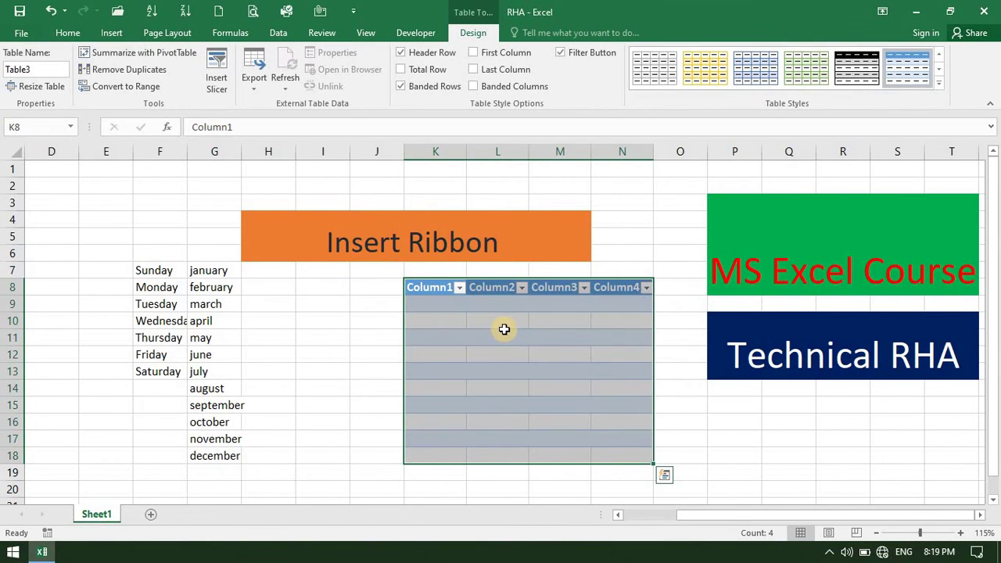
Enter a, b and c in cells K9, K10 and K11 of the table's first column
click(457, 324)
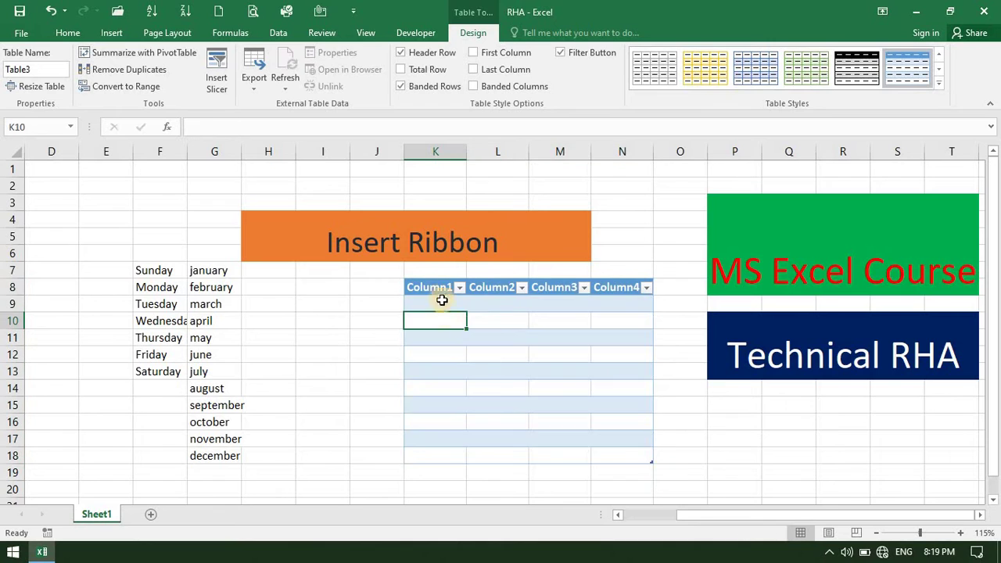
click(441, 291)
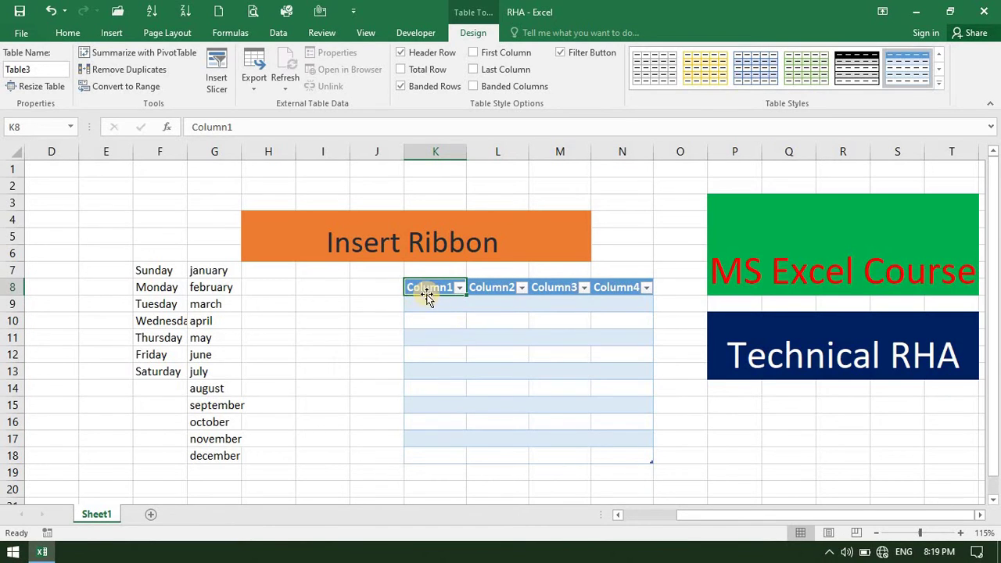
click(433, 302)
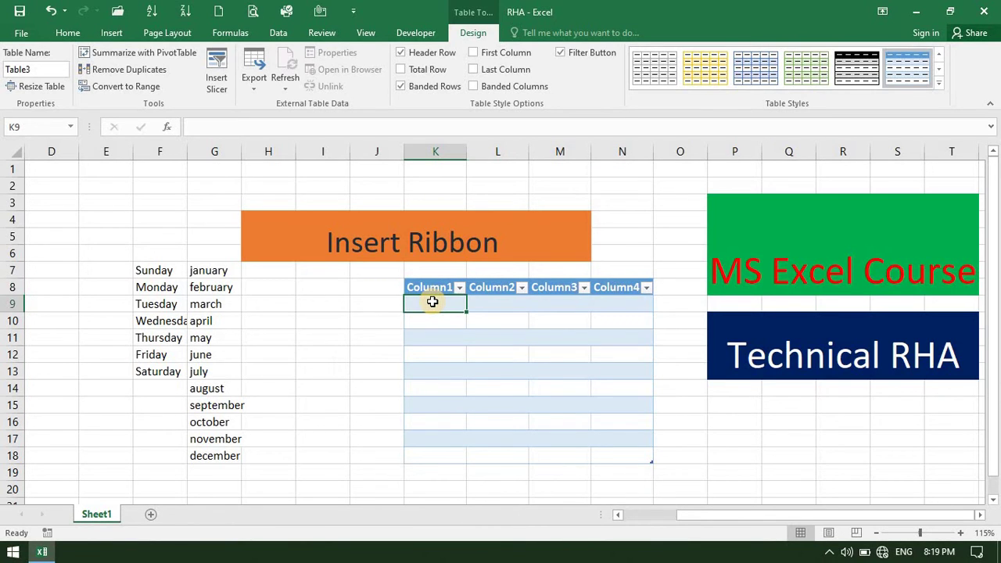
text(f)
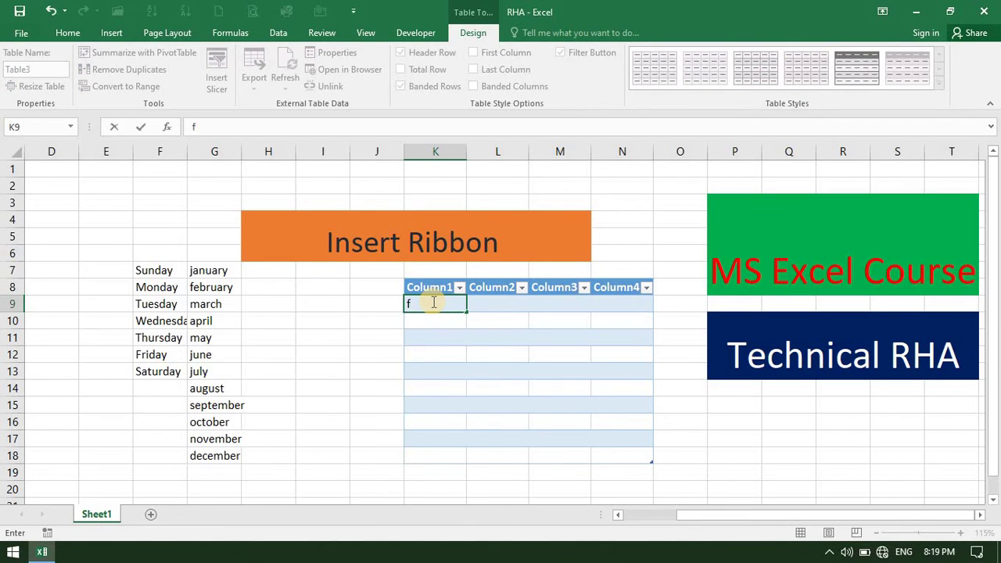
key(Return)
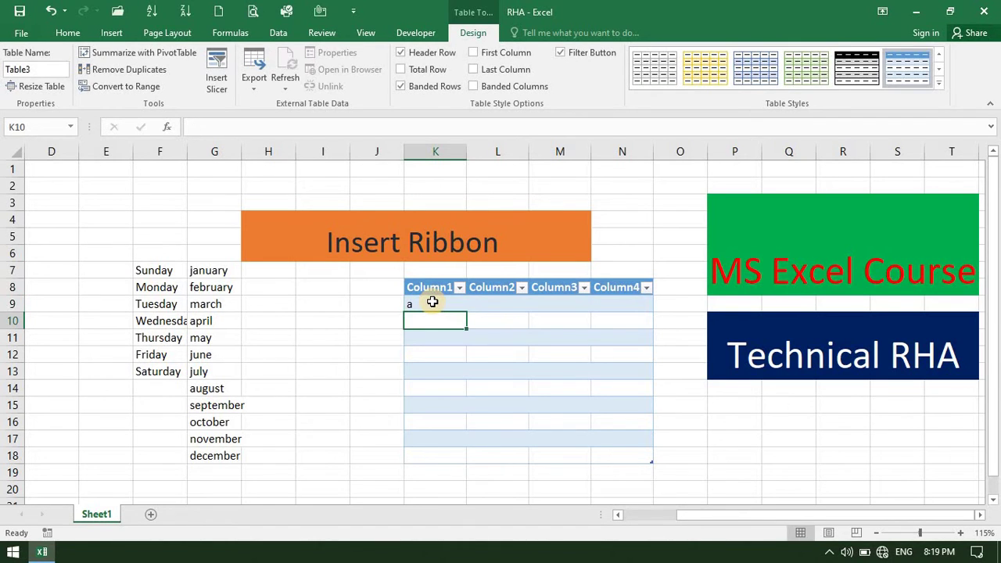
text(b)
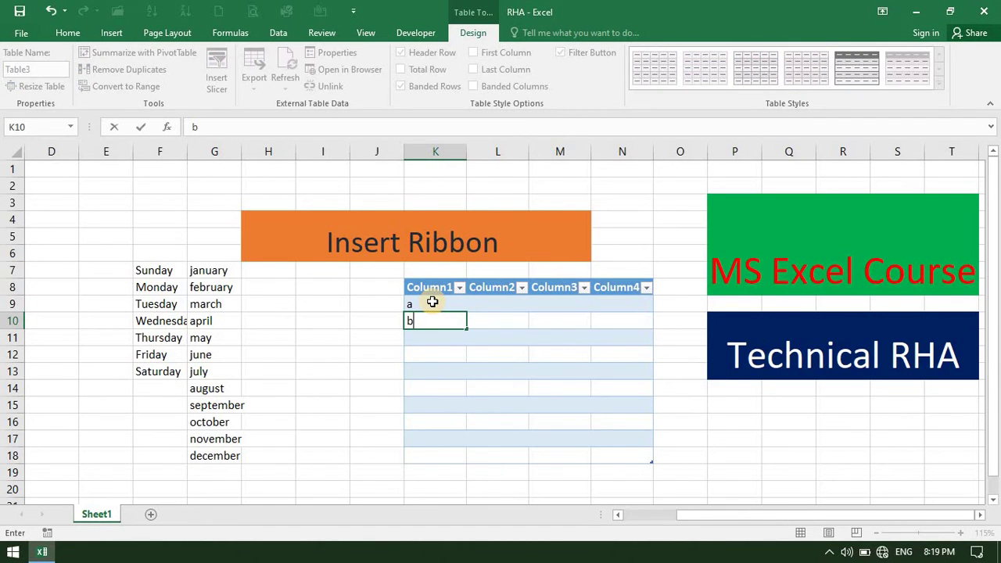
key(Return)
text(s)
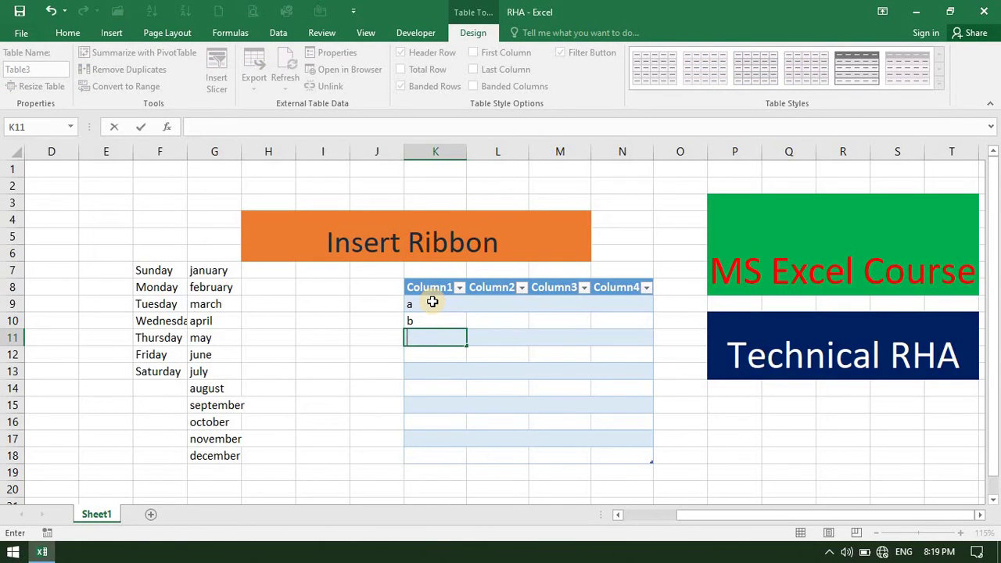
click(436, 305)
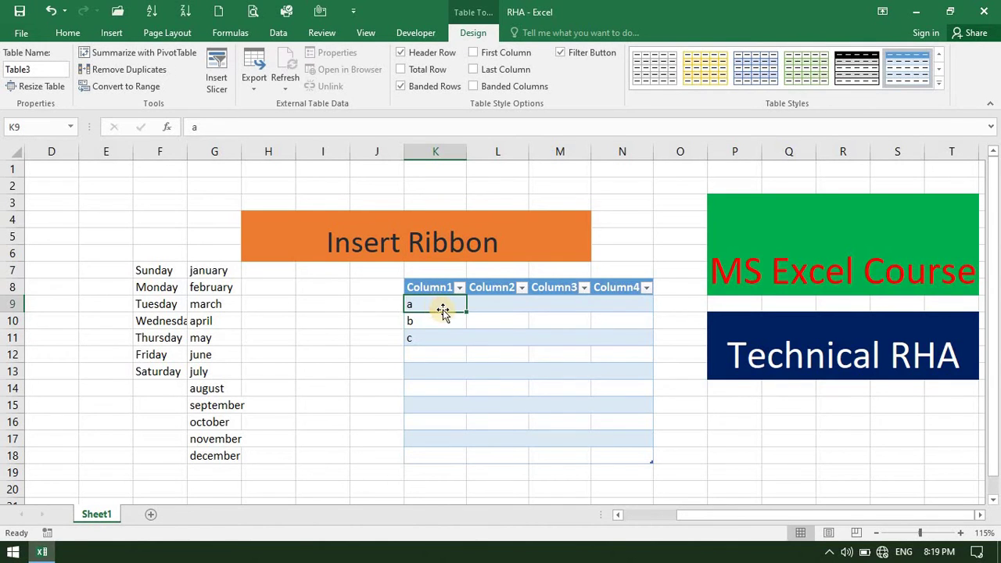
Autofill the a, b, c entries from K9:K11 down the table's first column to cell K17
drag(445, 311, 426, 304)
click(379, 323)
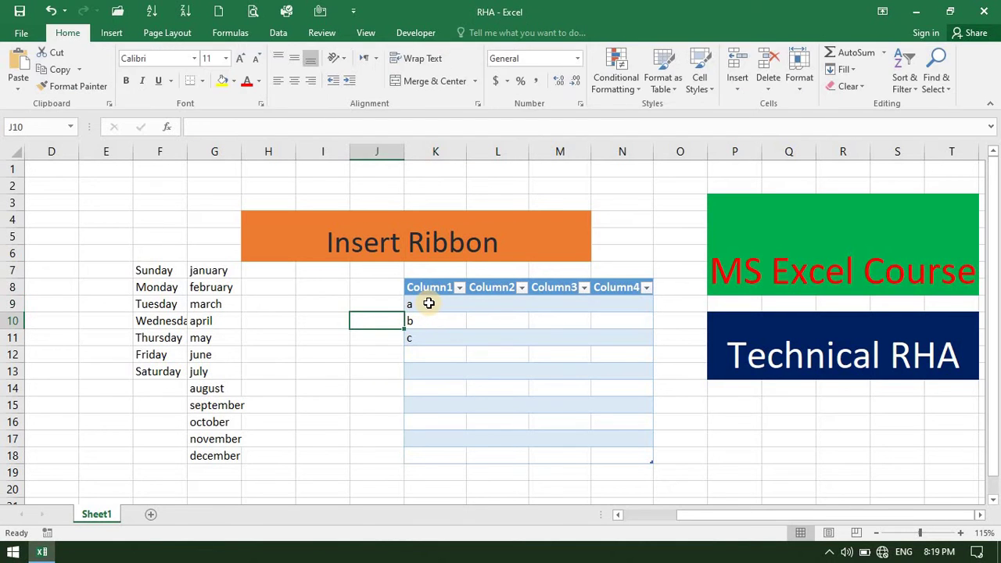
click(431, 306)
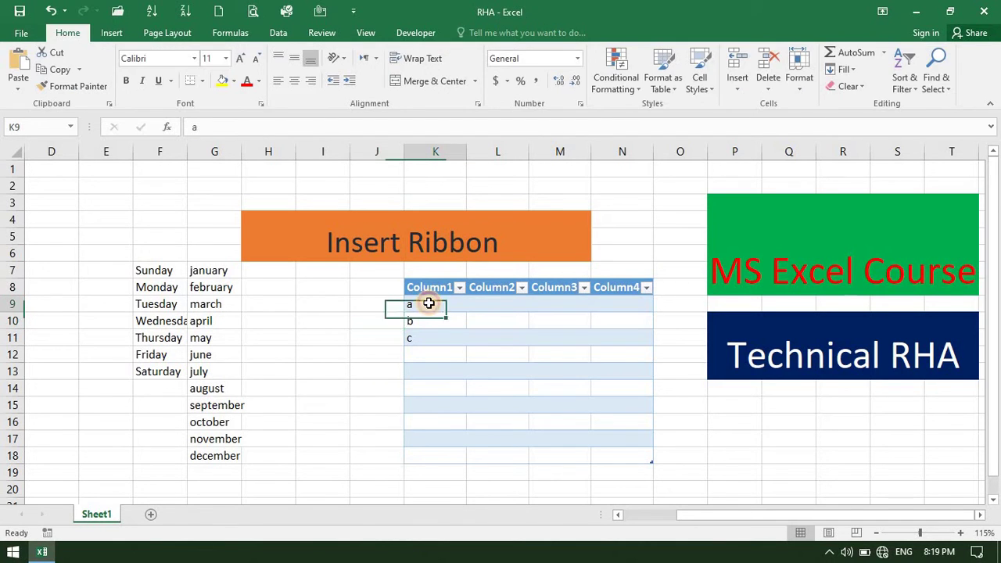
click(385, 322)
drag(431, 306, 437, 341)
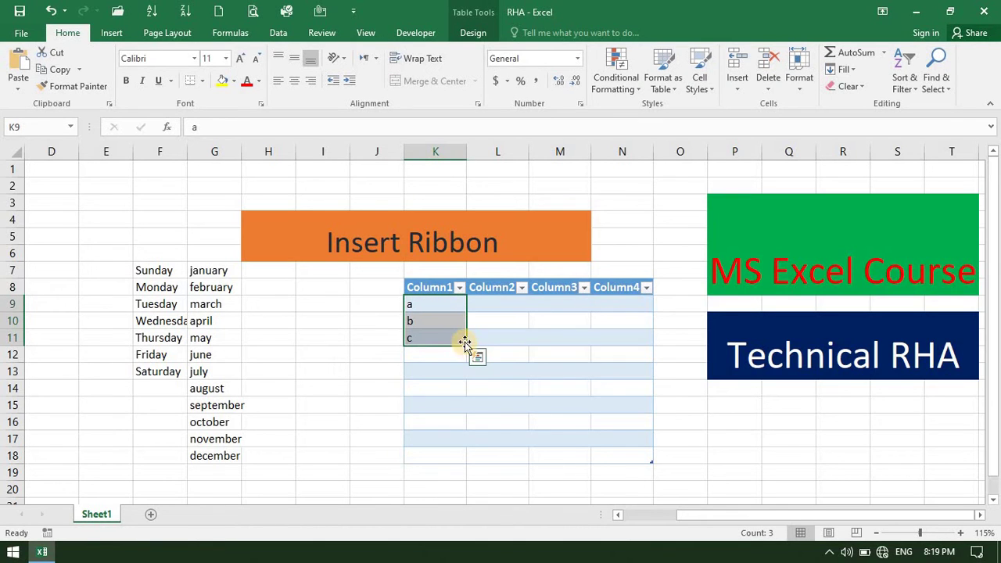
drag(467, 346, 449, 450)
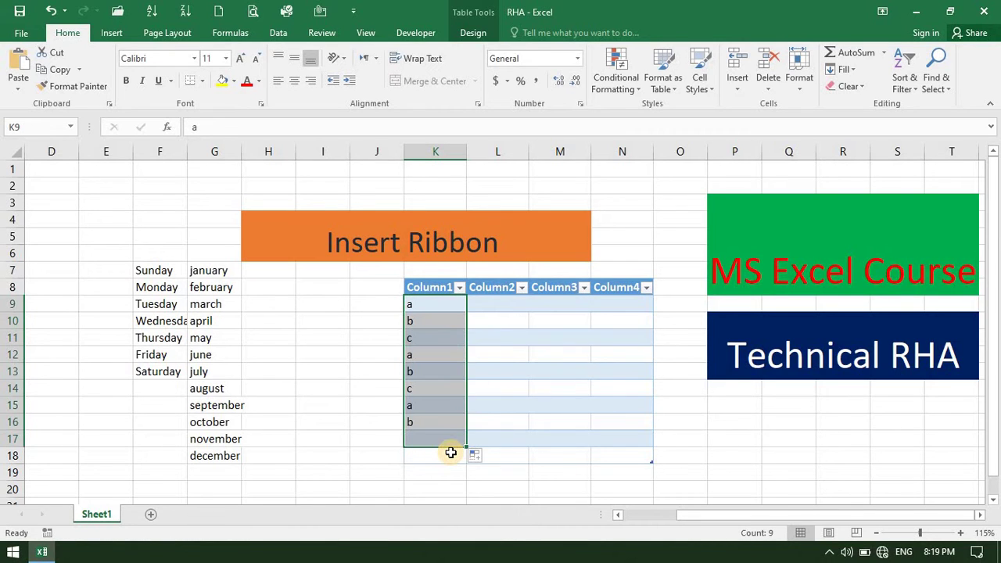
click(346, 358)
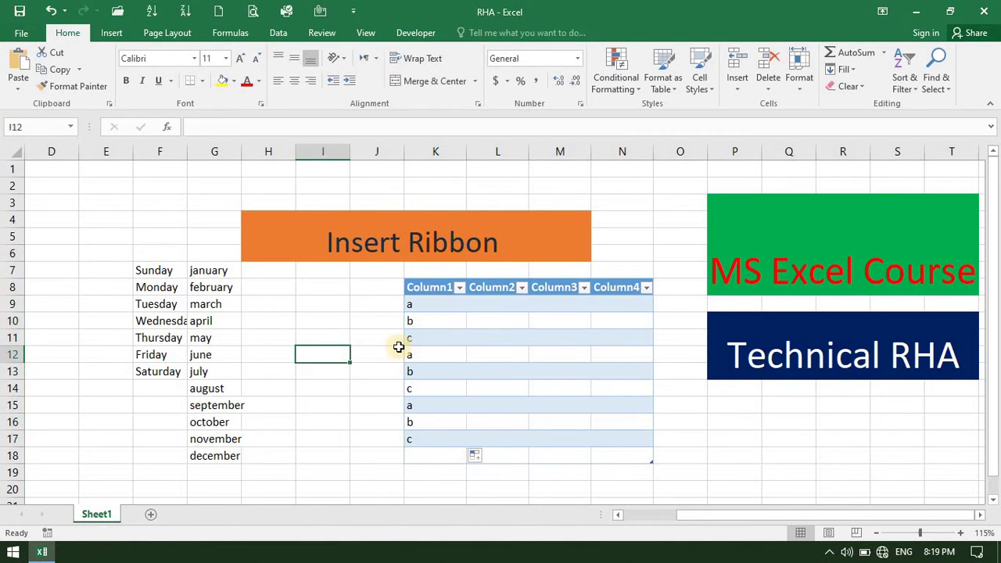
Insert the picture images(17)-01_edited from the computer's Pictures folder at cell I9
click(489, 310)
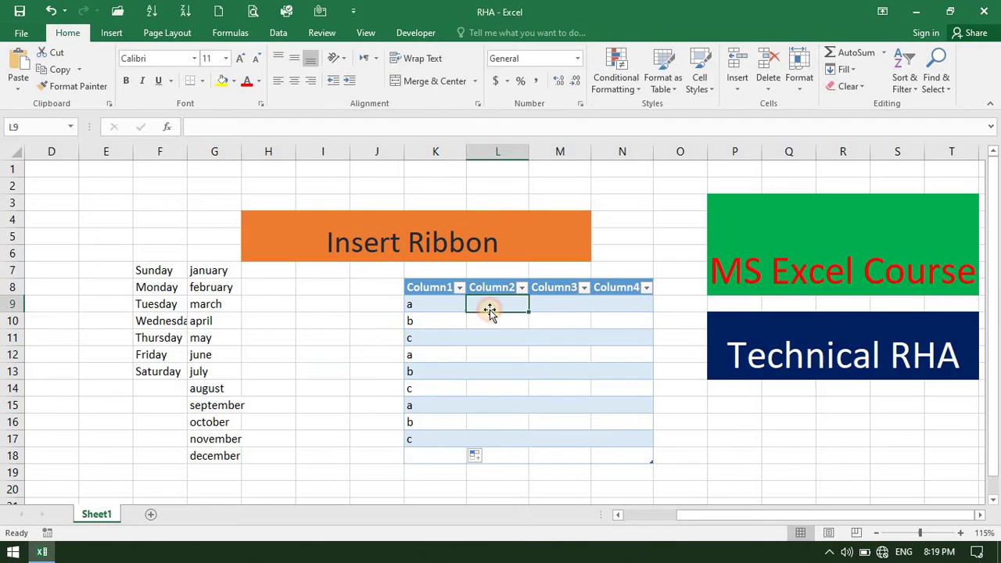
click(323, 315)
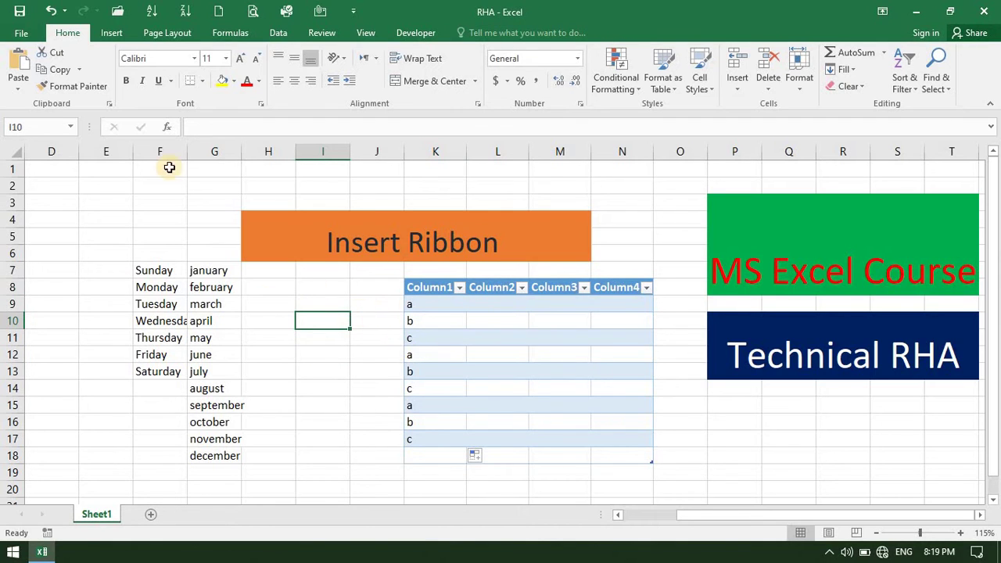
click(111, 33)
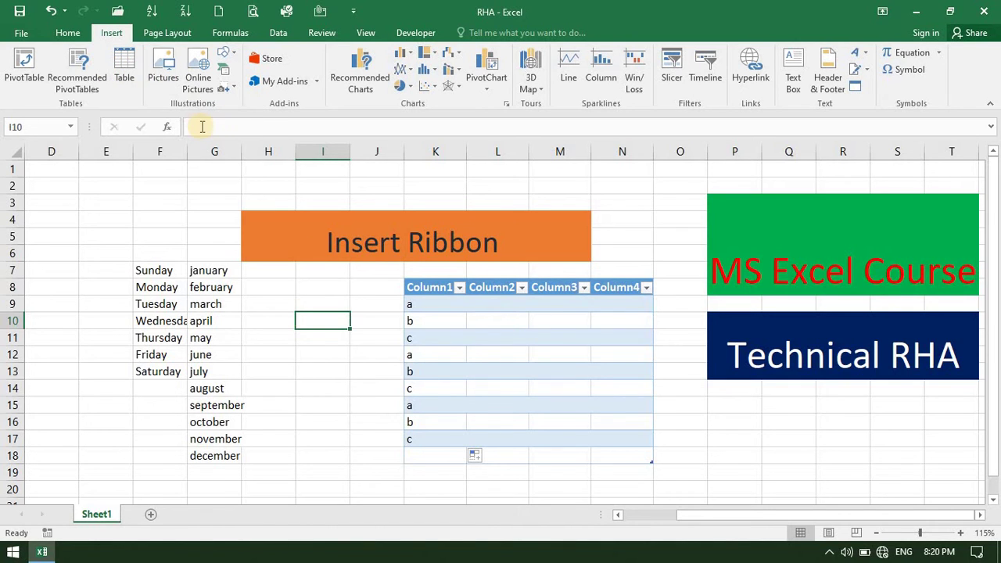
click(162, 63)
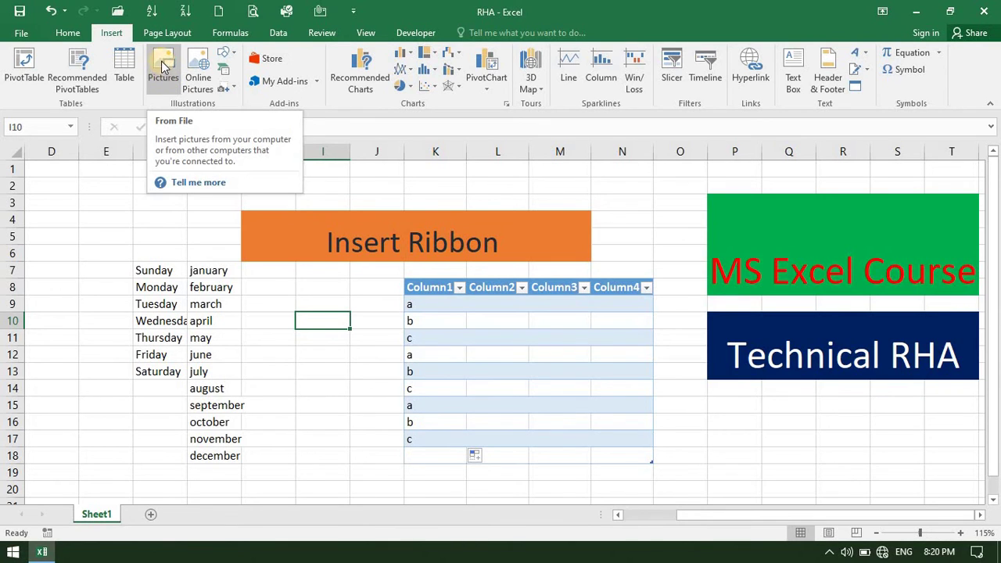
click(355, 385)
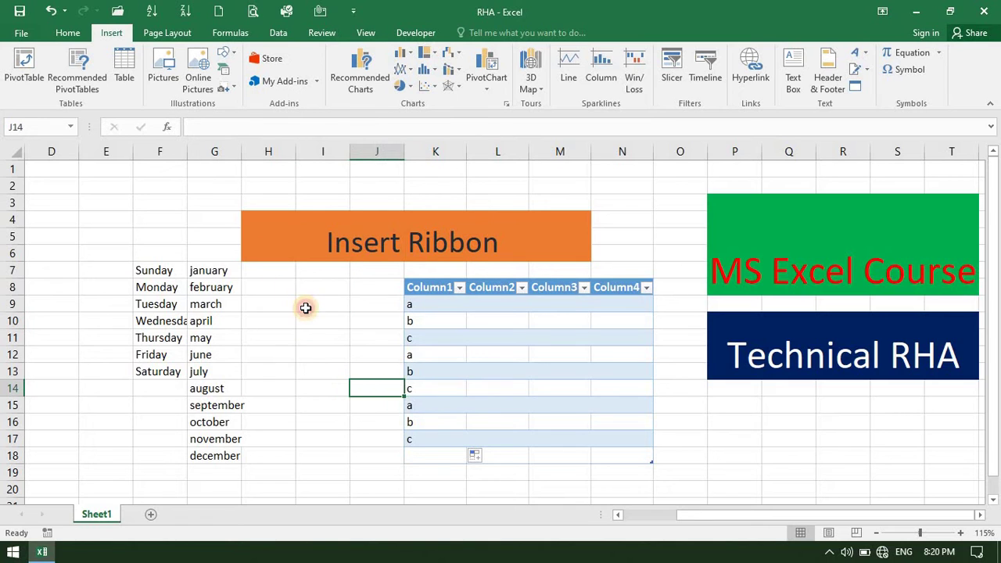
click(305, 307)
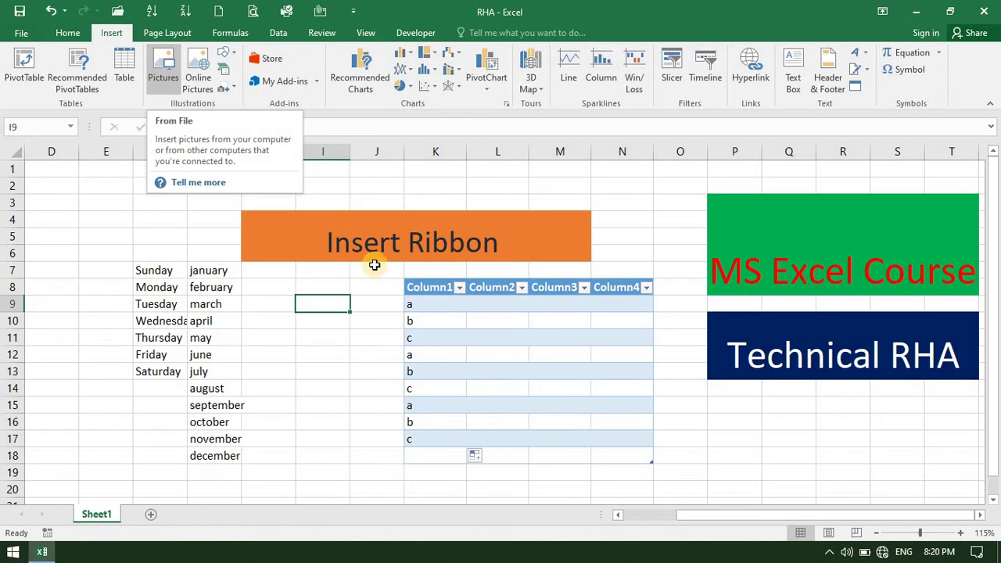
click(162, 70)
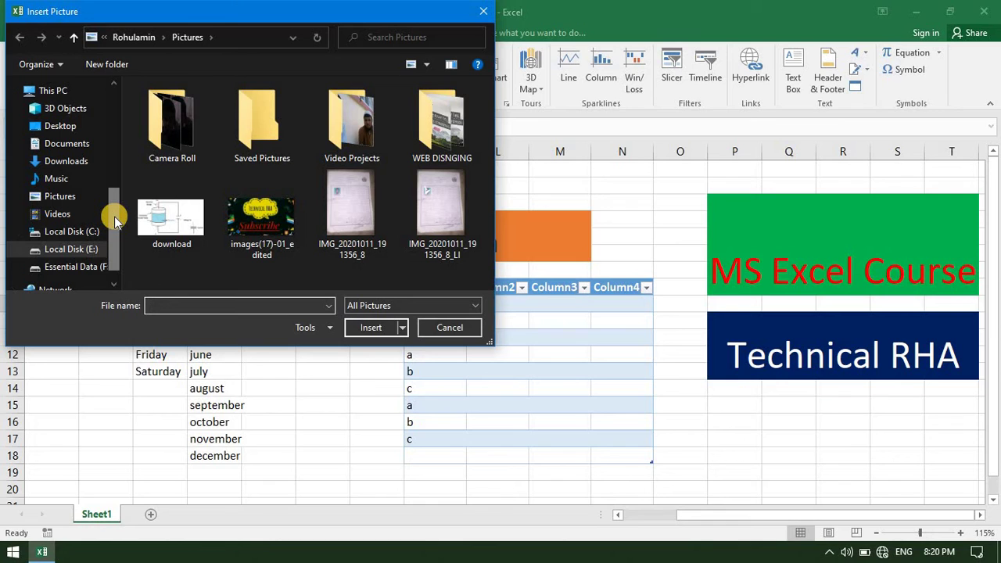
mouse_move(114, 219)
mouse_down()
mouse_move(115, 98)
mouse_move(119, 227)
mouse_up()
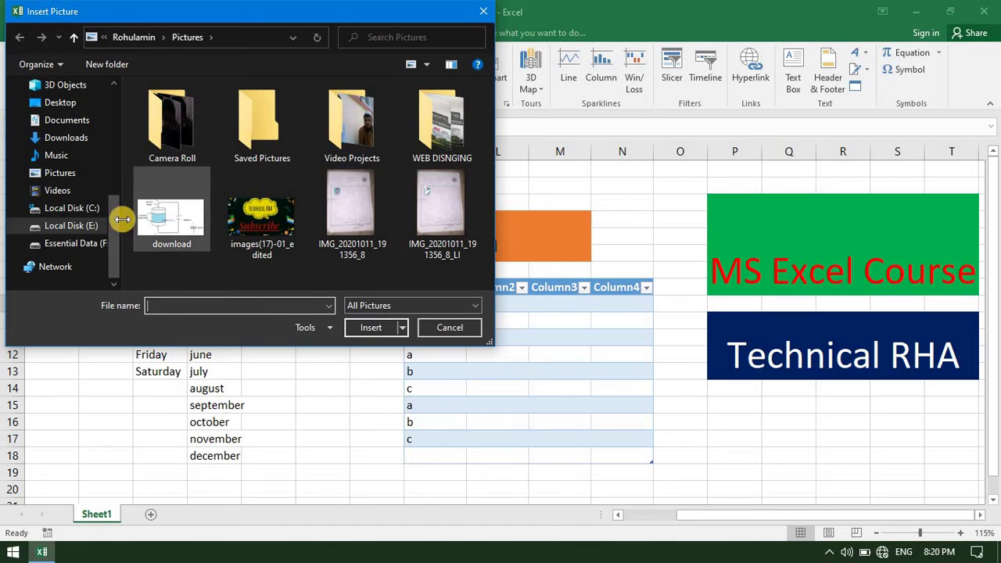
click(259, 222)
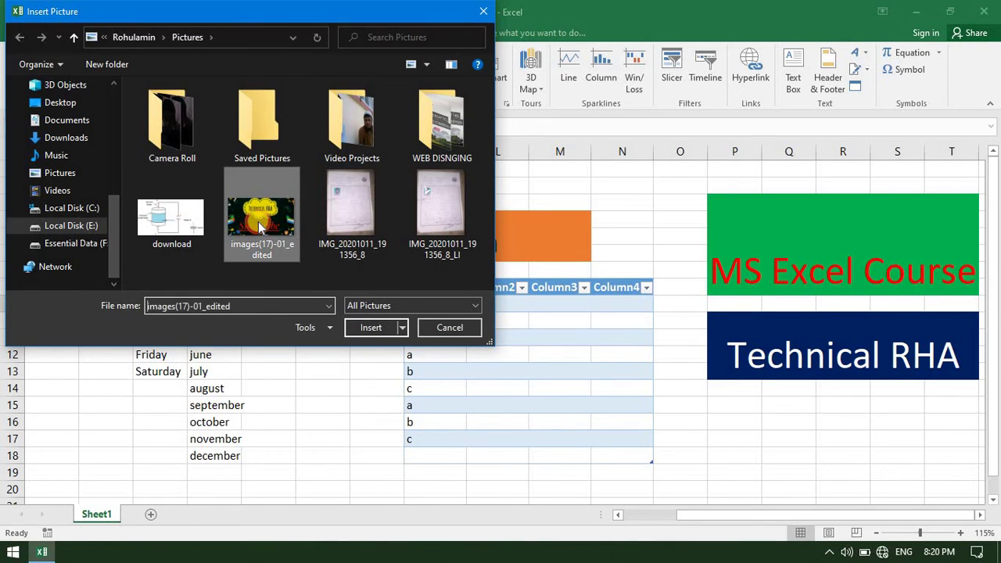
click(373, 330)
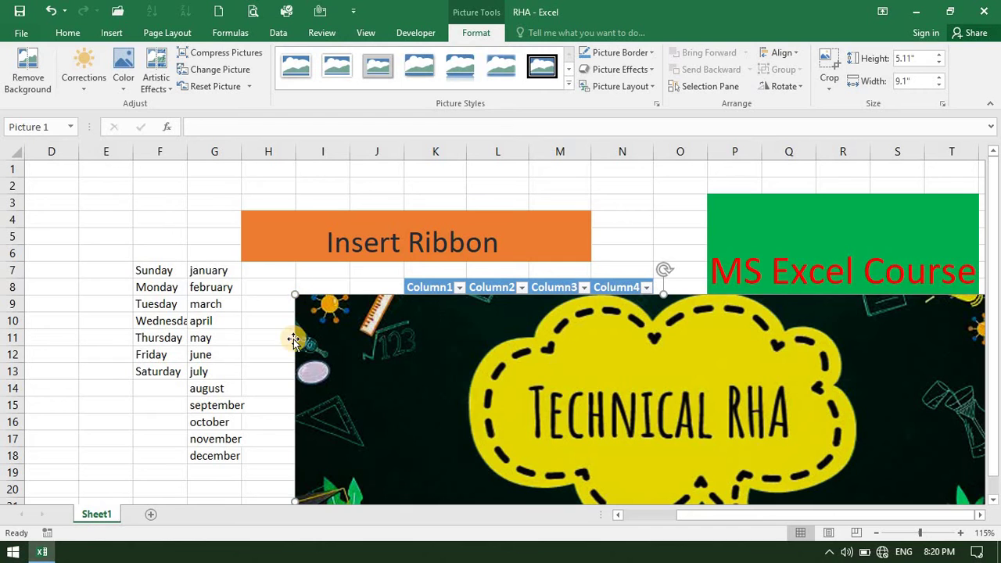
Shrink the inserted picture to about 3.37" high by 6" wide and enlarge it to about 6.09" by 10.84"
drag(296, 295, 548, 436)
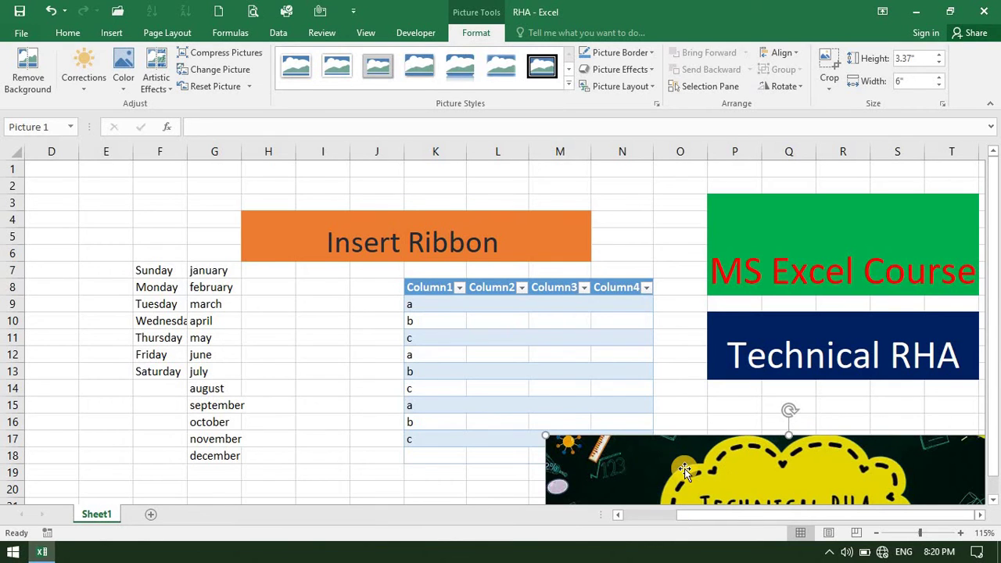
drag(546, 436, 176, 221)
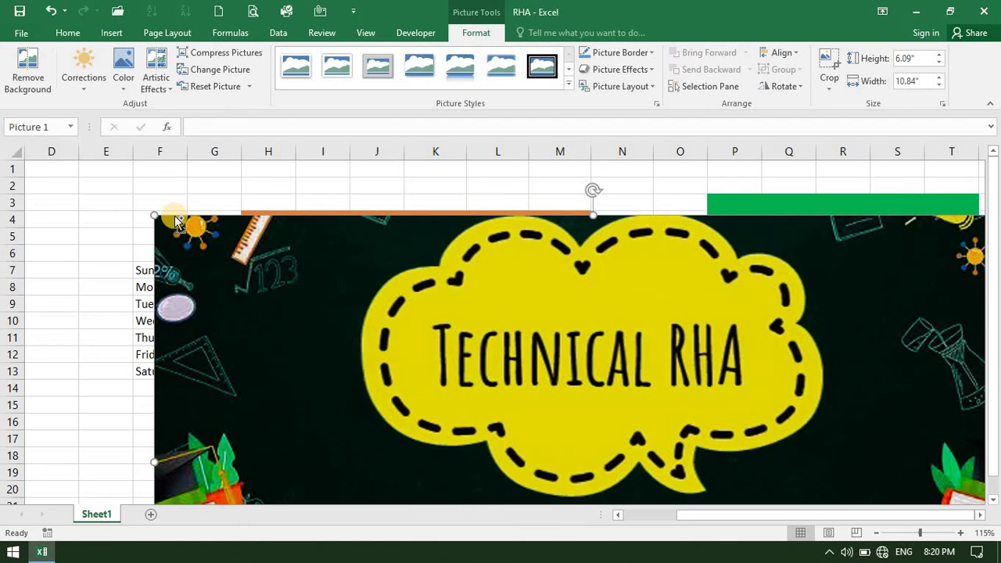
Undo both picture resizes and the picture insertion, keeping the a, b, c autofill down to cell K17
key(ctrl+z)
key(ctrl+z)
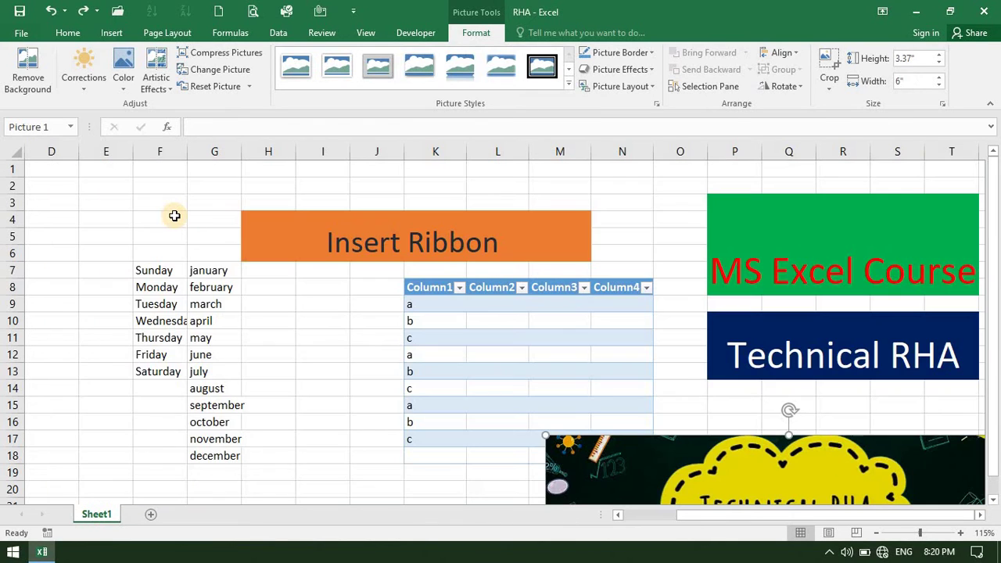
key(ctrl+z)
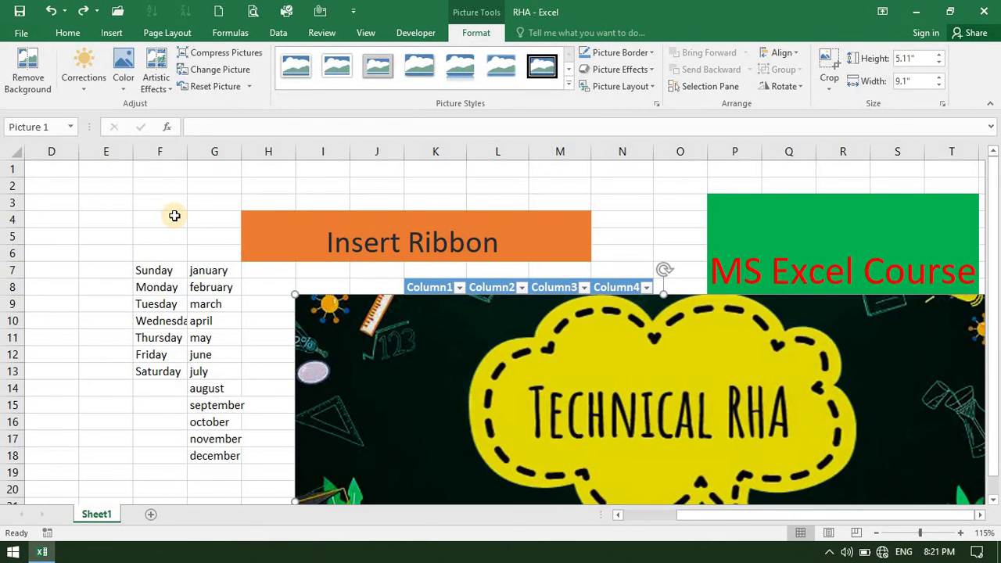
key(ctrl+z)
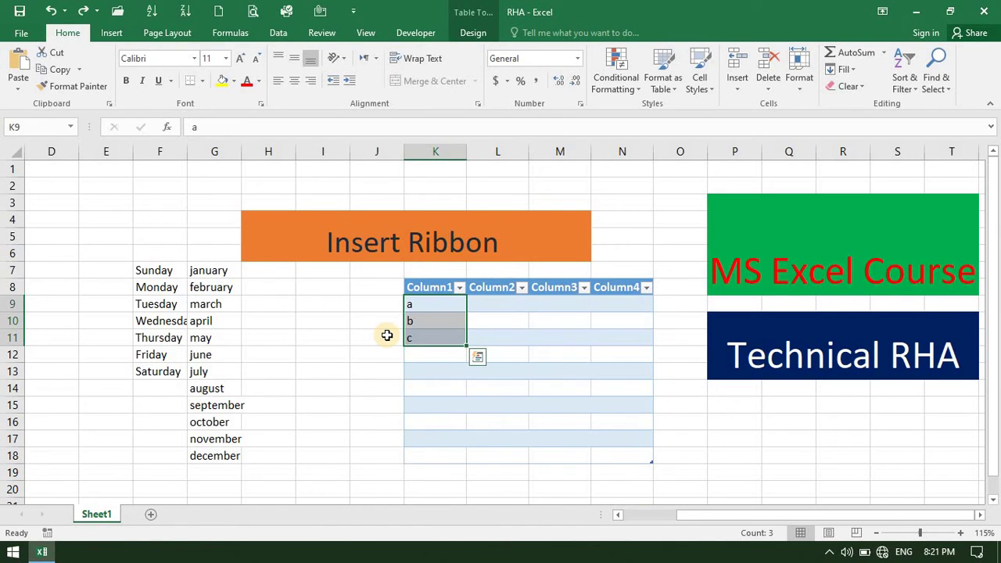
key(ctrl+y)
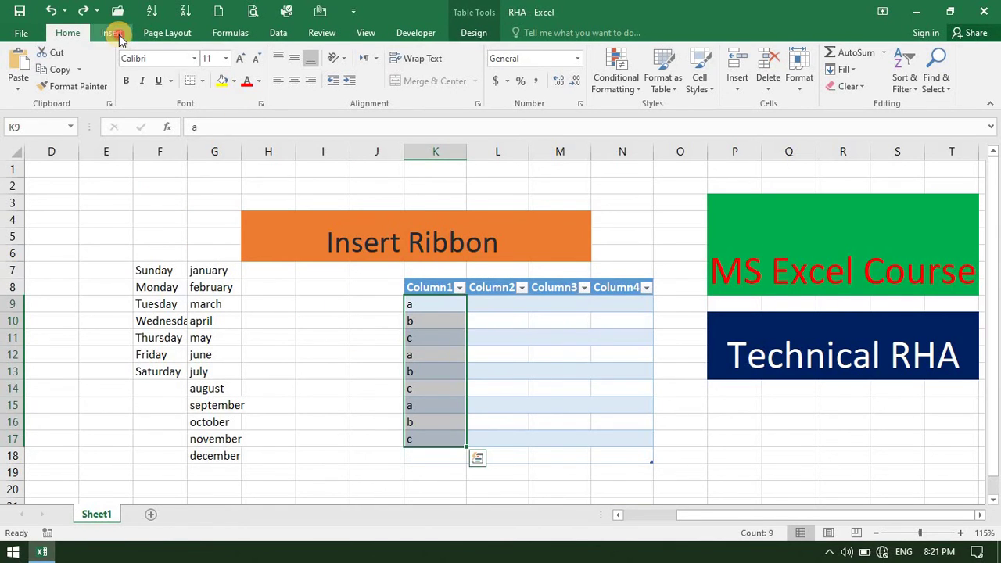
Try to insert an online picture into the worksheet
click(113, 33)
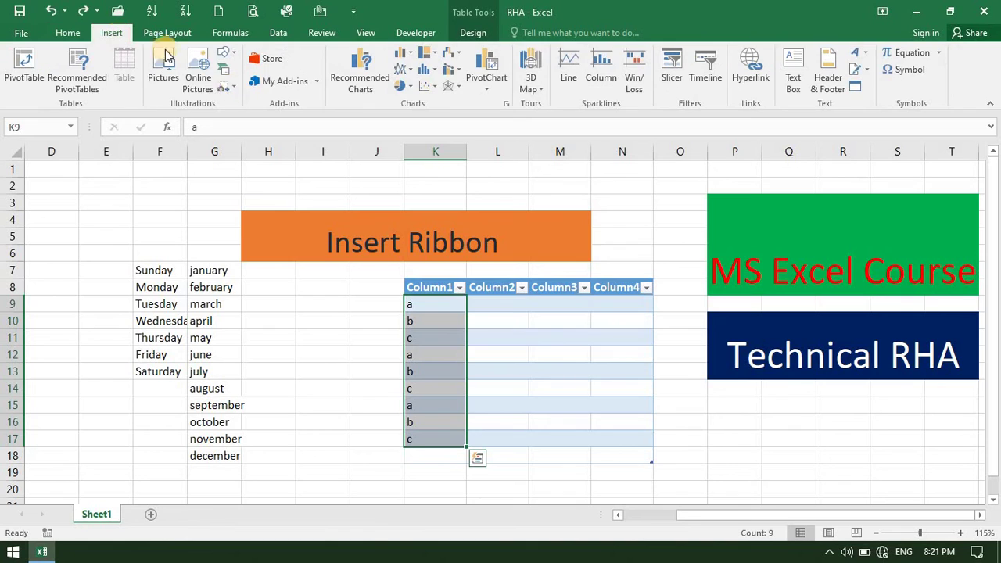
click(198, 72)
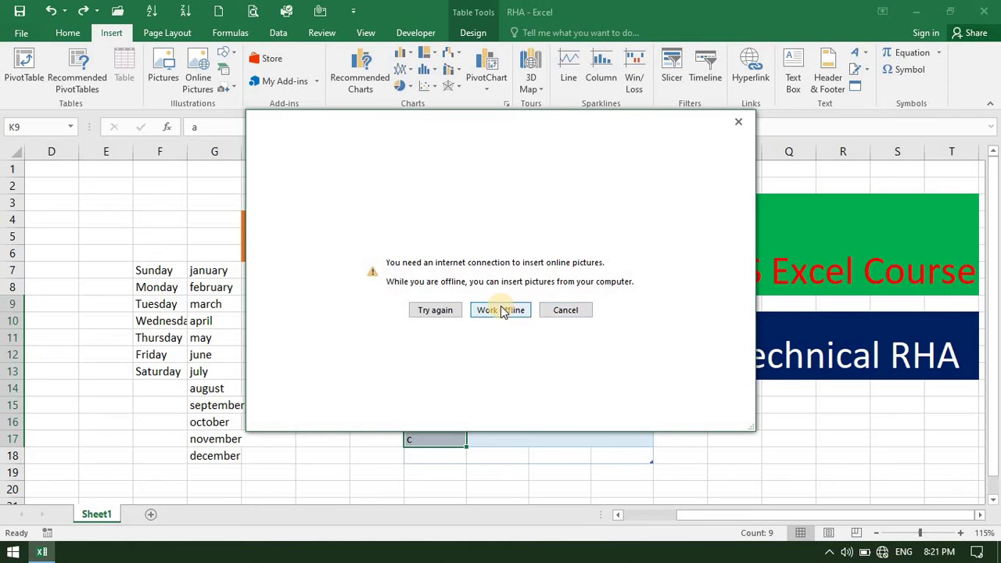
click(567, 310)
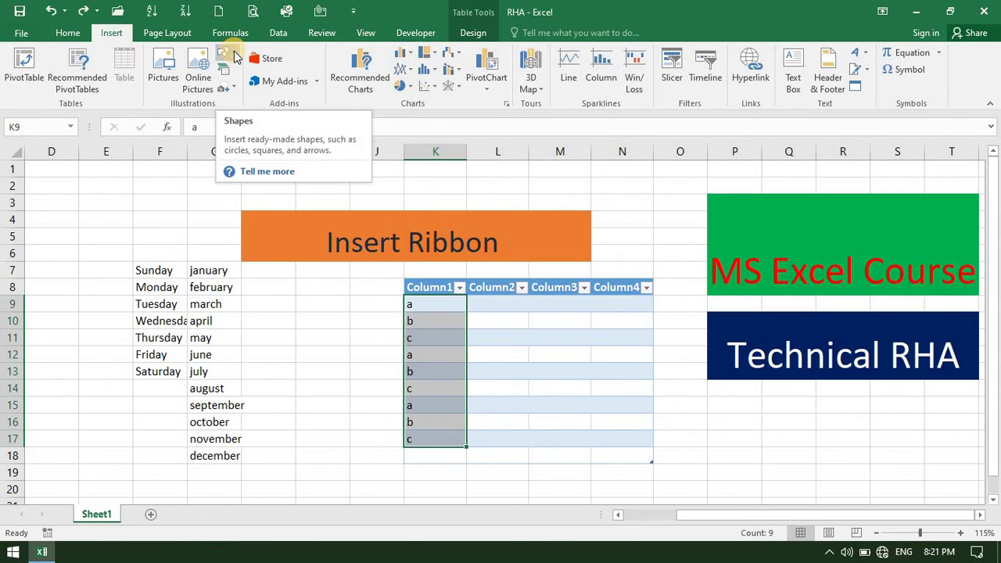
Draw a quad arrow block shape about 1.55" high by 3.57" wide, from column I across the table to column N
click(233, 55)
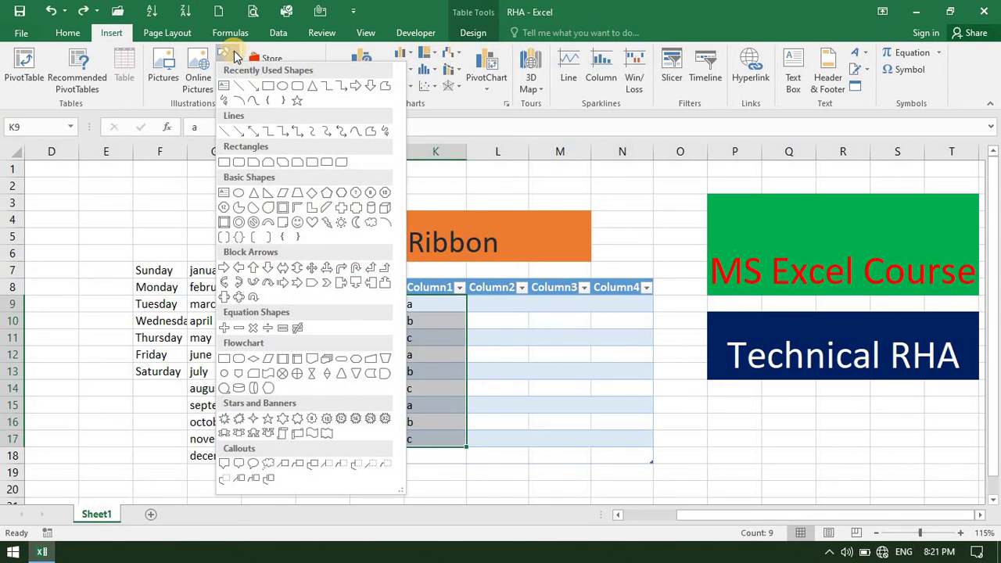
click(327, 434)
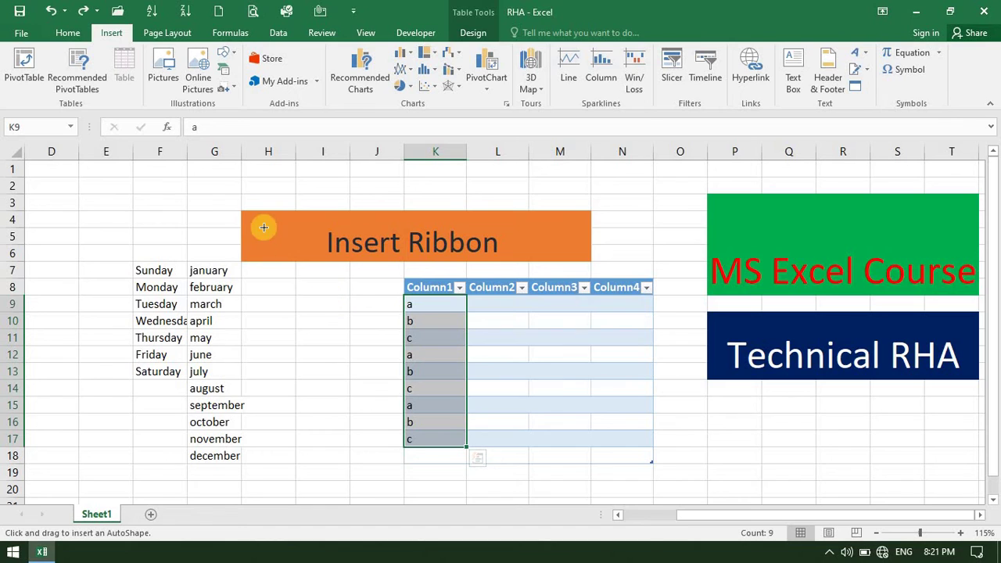
click(228, 55)
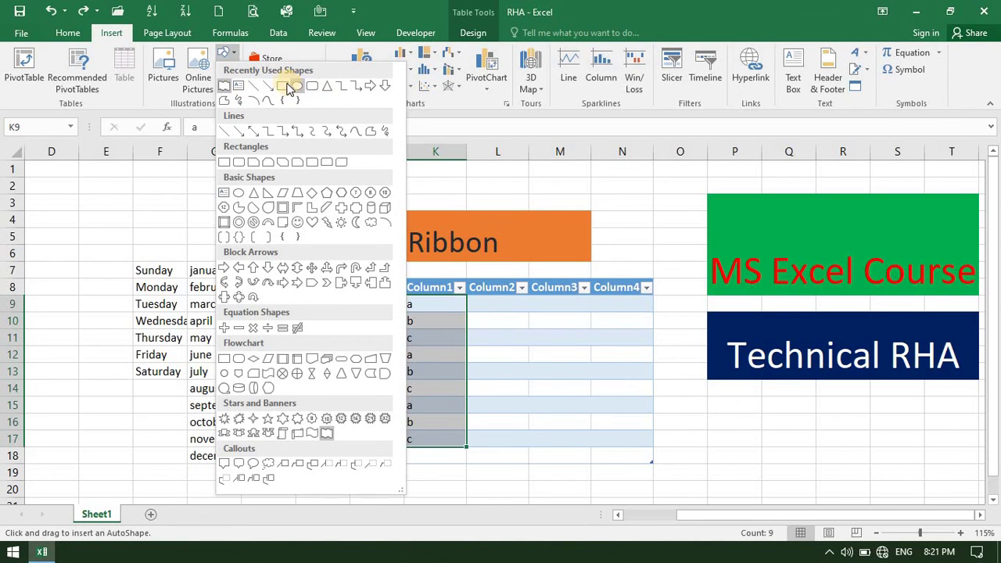
click(310, 268)
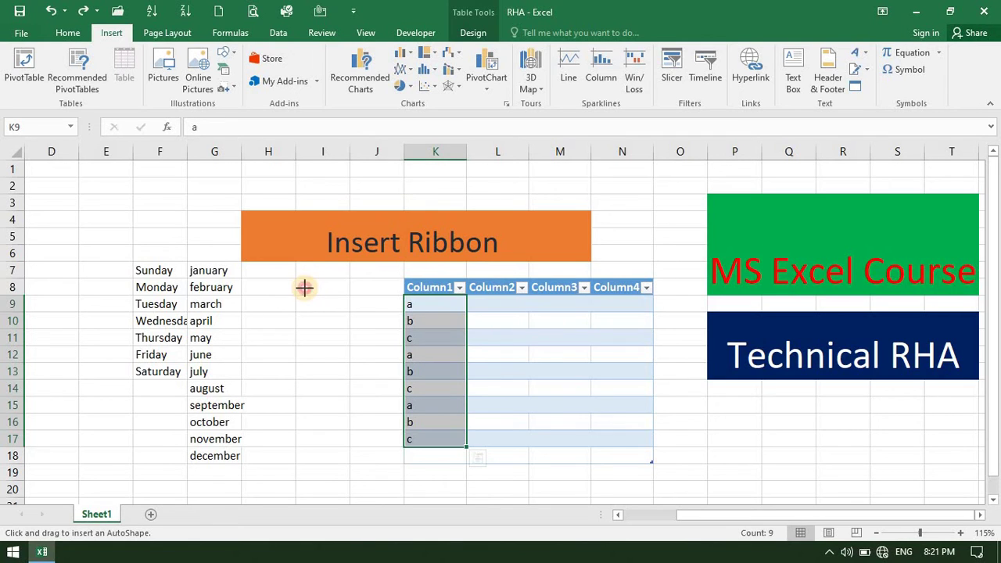
mouse_move(304, 287)
mouse_down()
mouse_move(316, 349)
mouse_move(380, 393)
mouse_move(461, 400)
mouse_move(365, 462)
mouse_move(523, 452)
mouse_move(659, 396)
mouse_move(594, 413)
mouse_up()
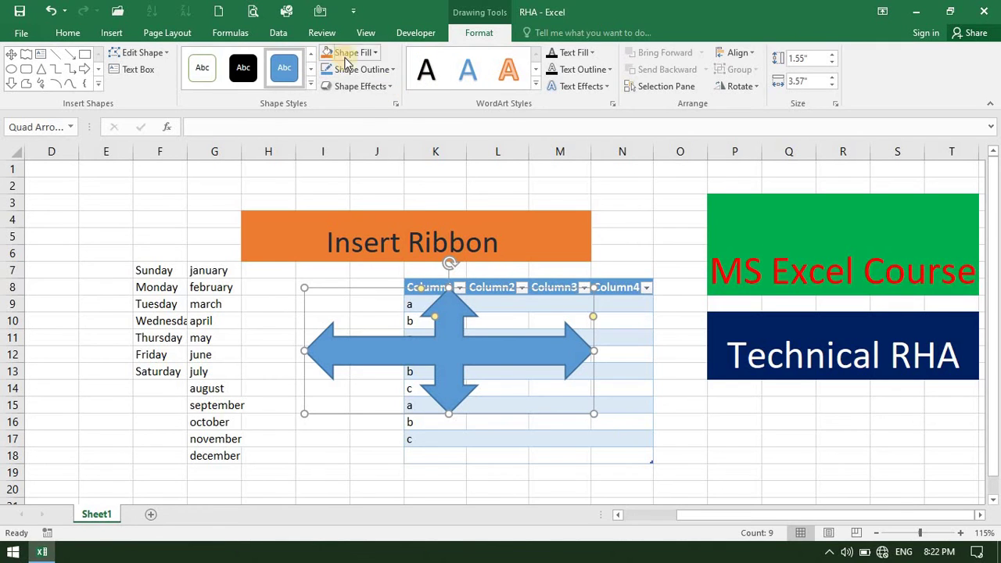
Fill the quad arrow with standard yellow and give it a dark blue outline
click(377, 54)
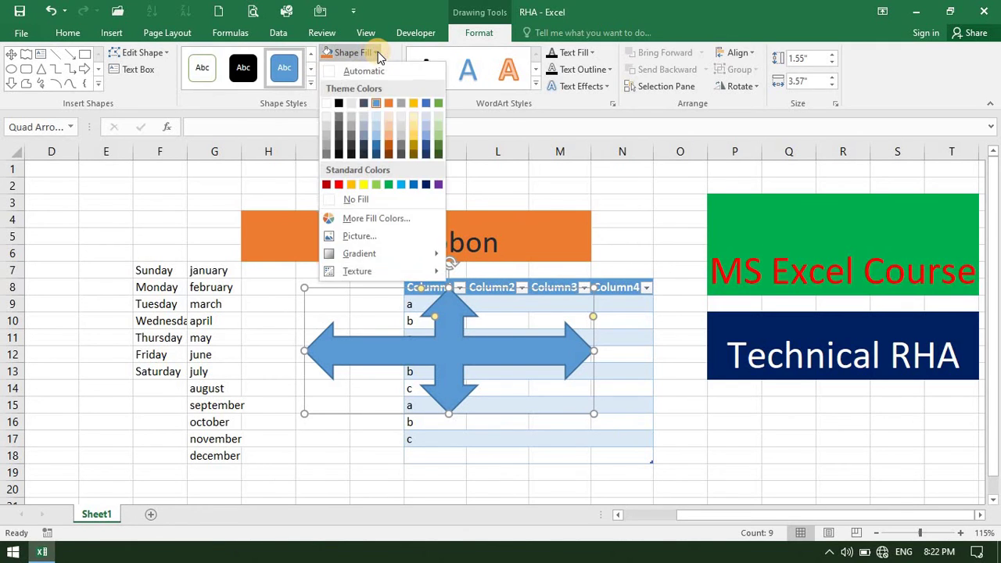
click(363, 186)
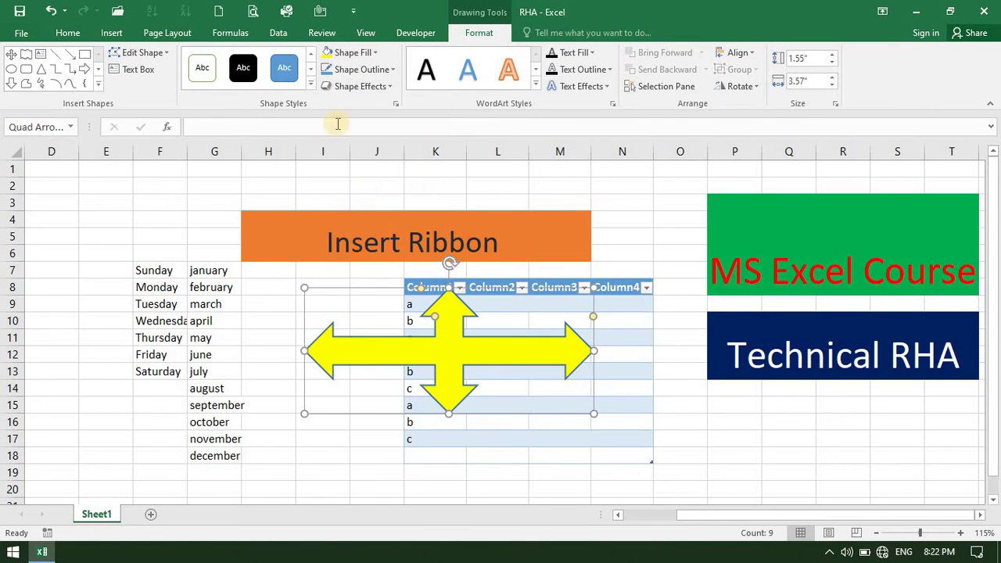
click(395, 69)
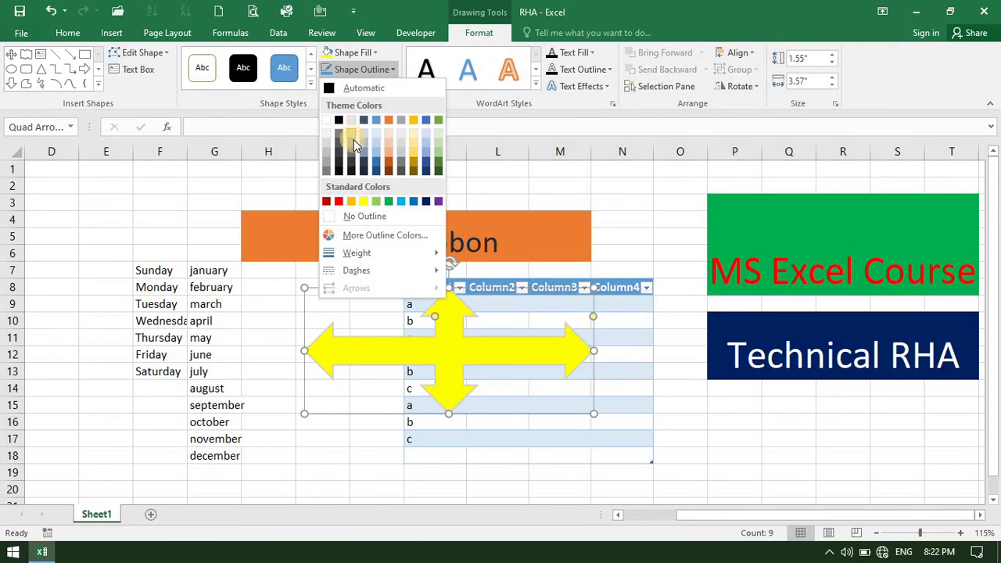
click(428, 205)
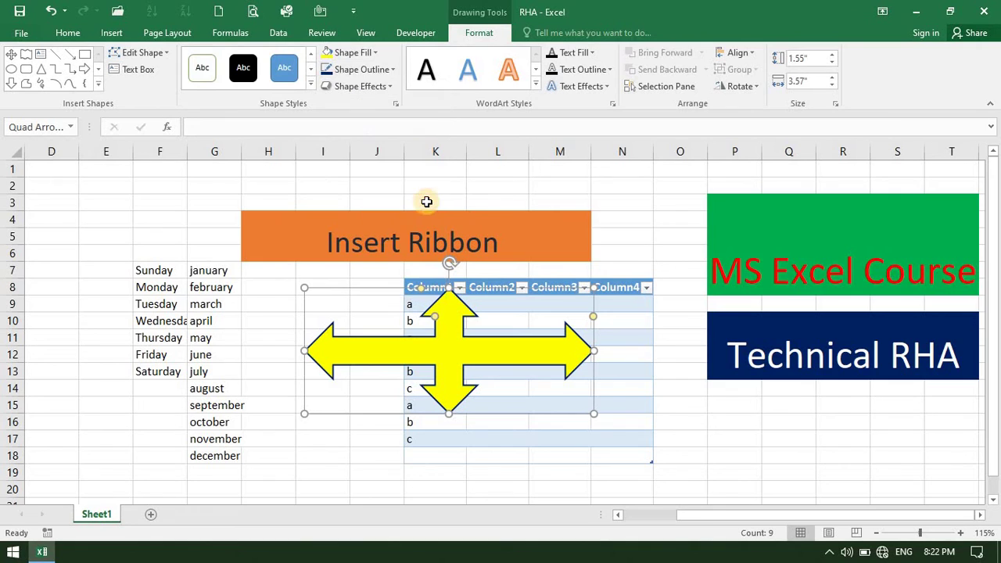
Apply the bottom-left inner shadow effect to the quad arrow
click(392, 88)
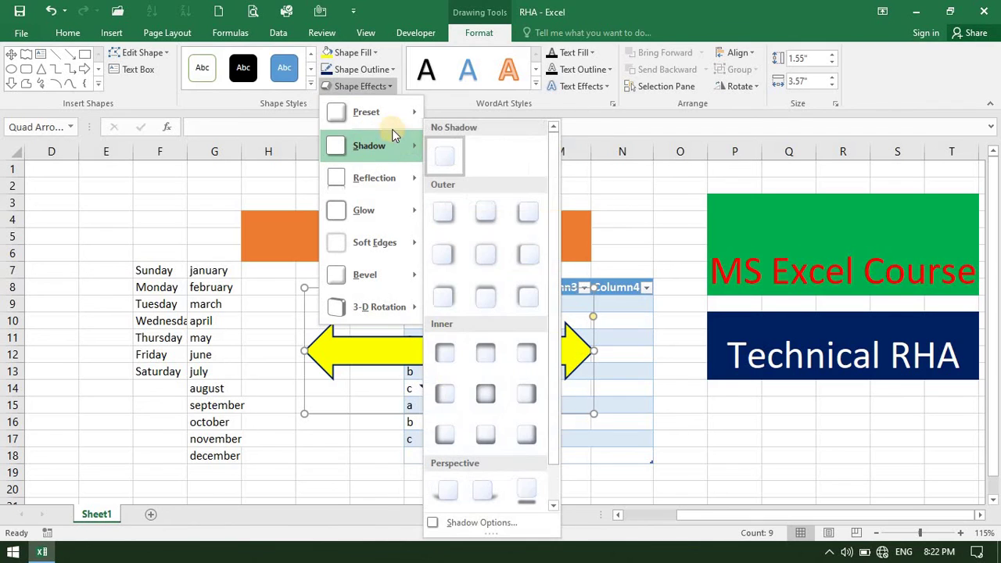
mouse_move(383, 114)
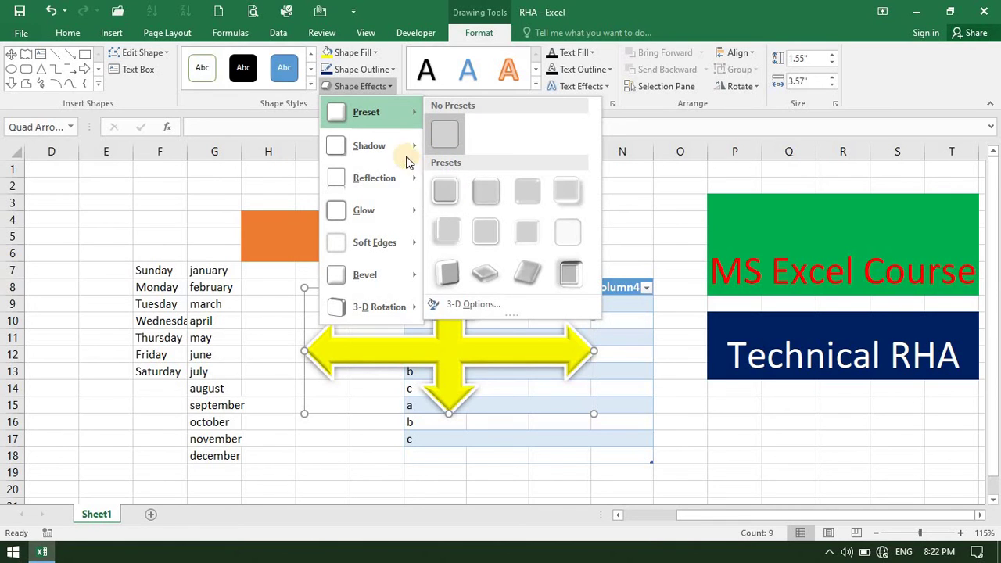
mouse_move(402, 148)
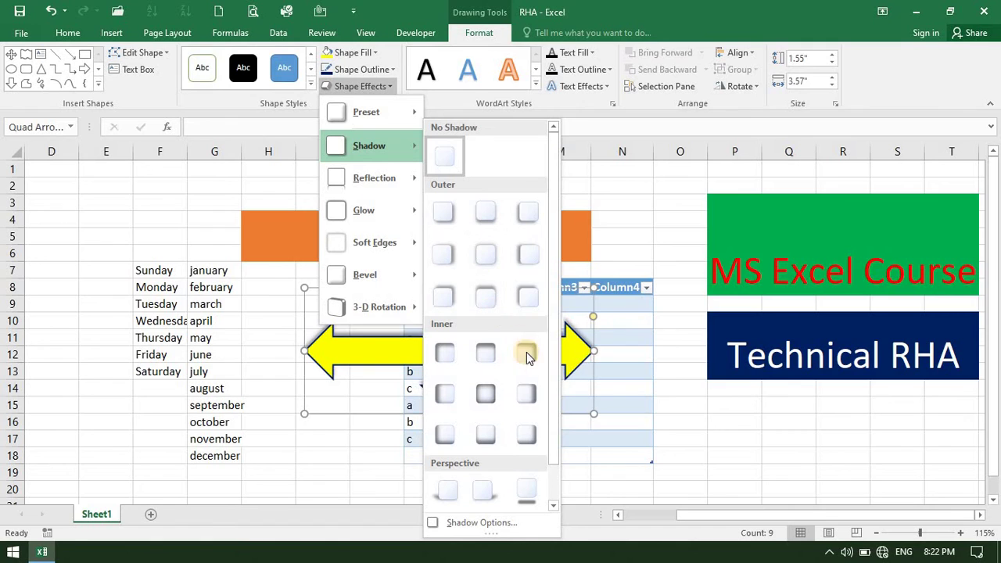
click(442, 438)
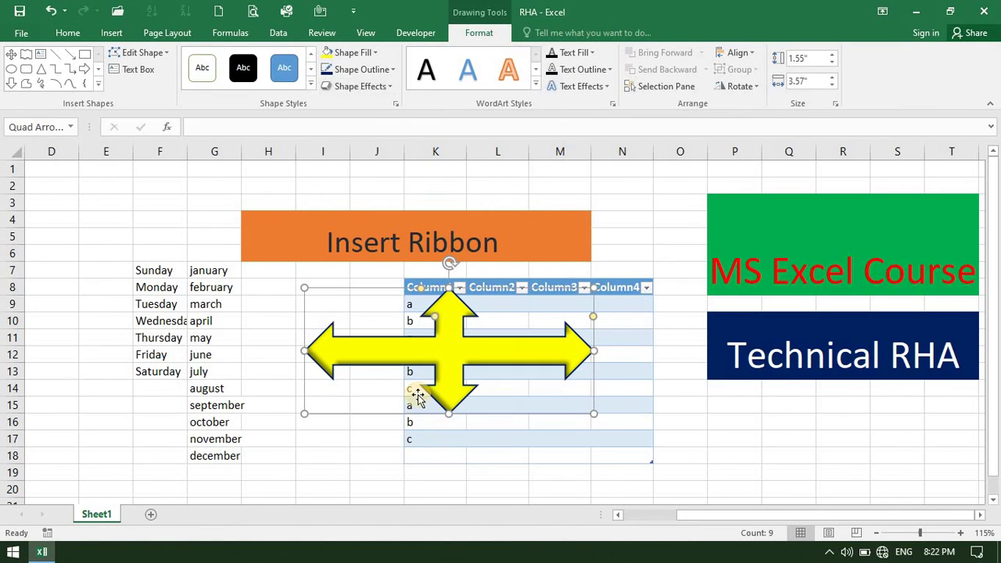
Apply a blue glow from the second row of glow variations to the quad arrow
click(389, 85)
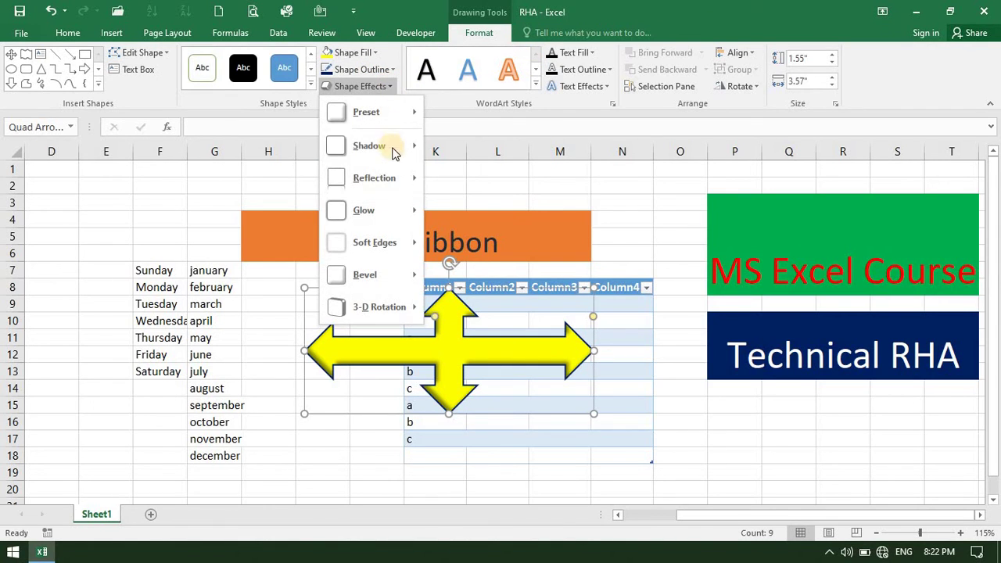
mouse_move(393, 175)
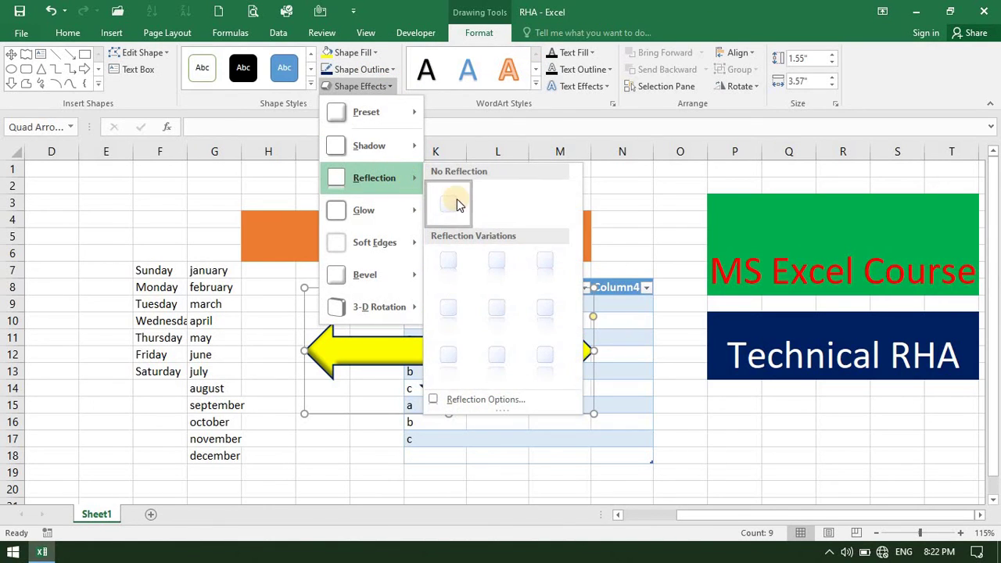
mouse_move(408, 210)
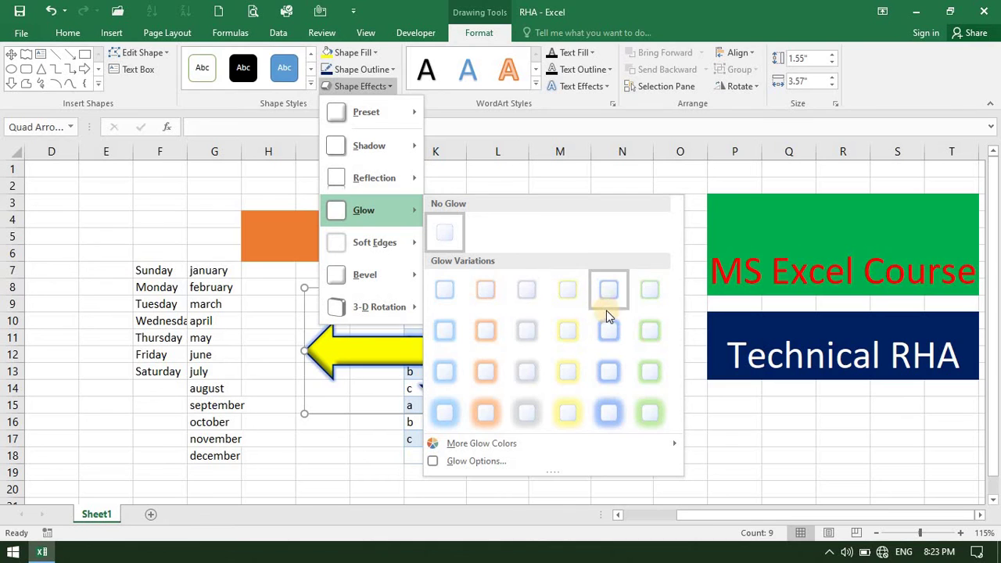
click(600, 335)
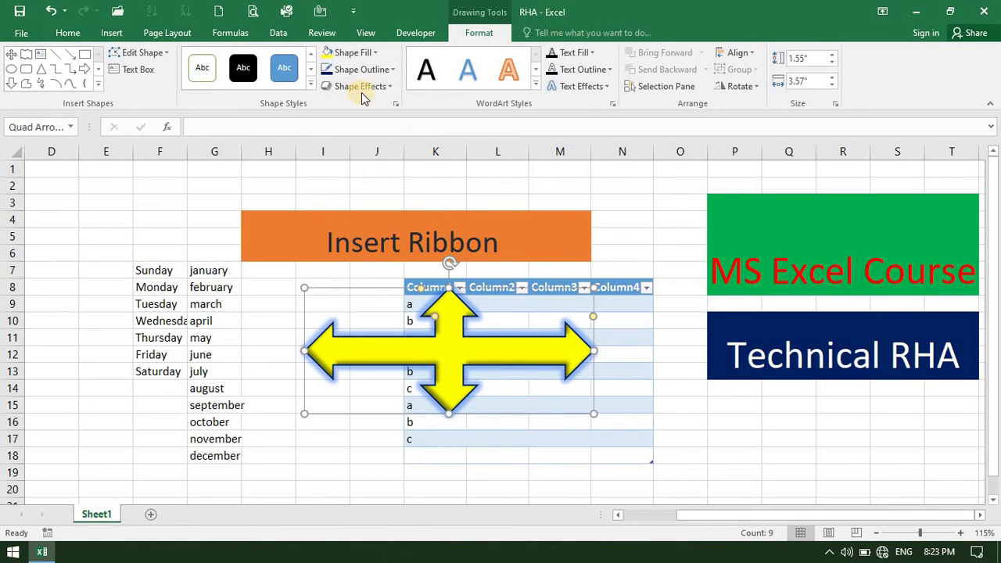
Open the 3-D Format settings for the quad arrow's bevel
click(385, 88)
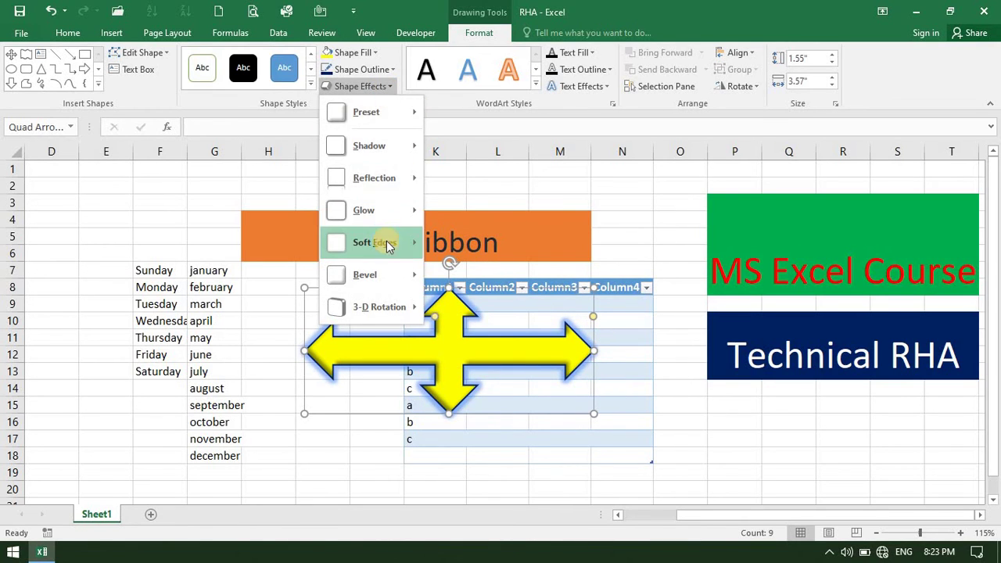
mouse_move(395, 247)
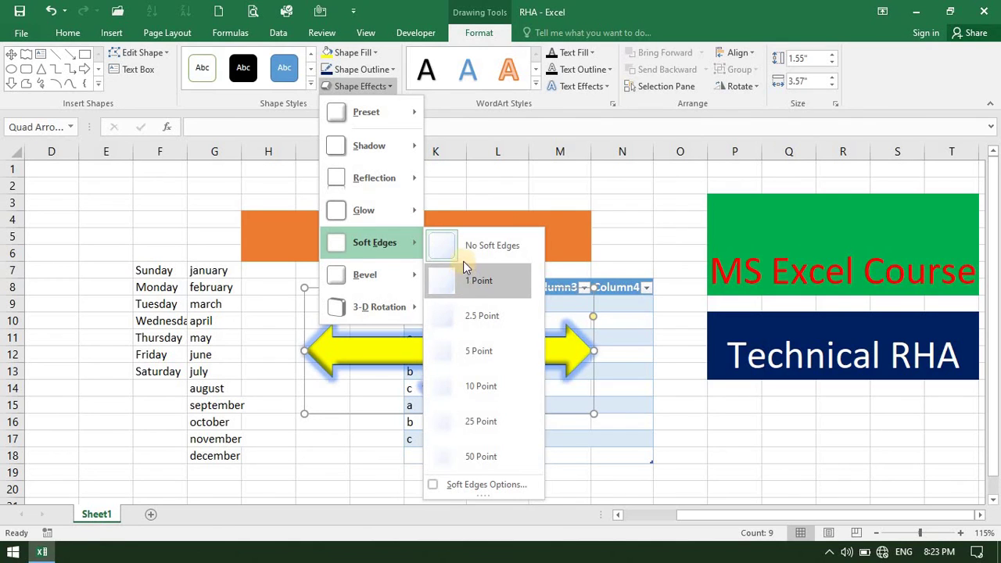
mouse_move(392, 284)
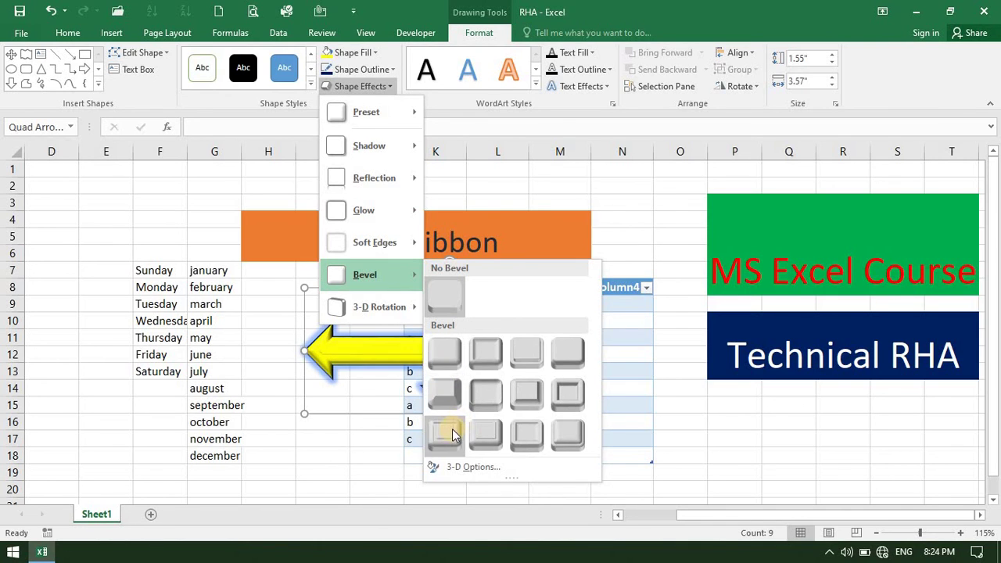
click(473, 467)
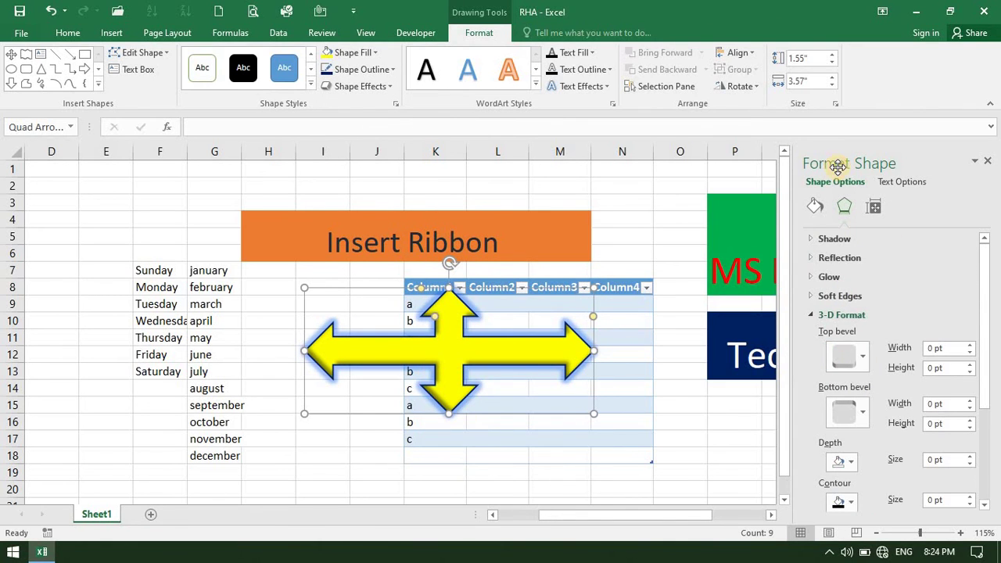
click(605, 86)
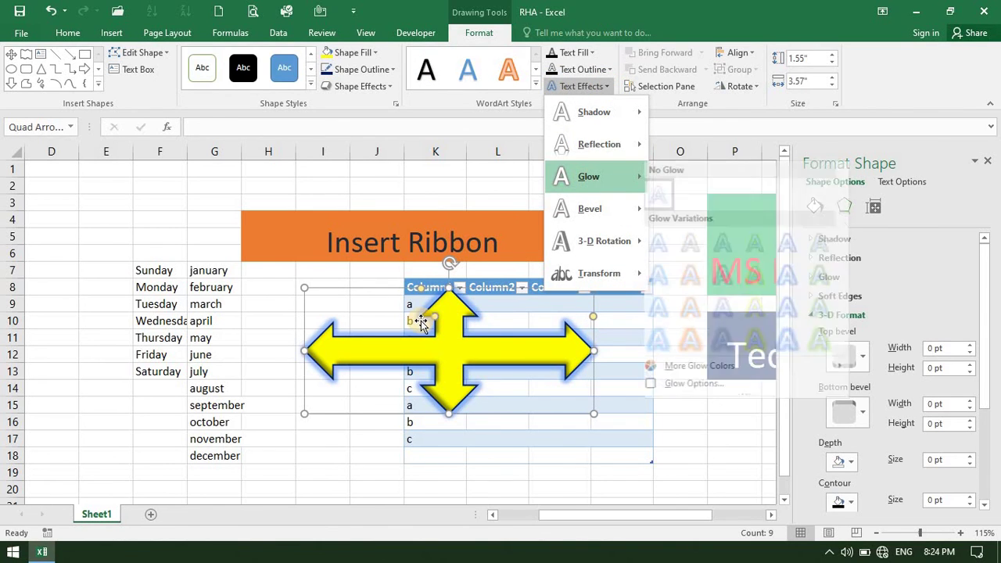
click(478, 348)
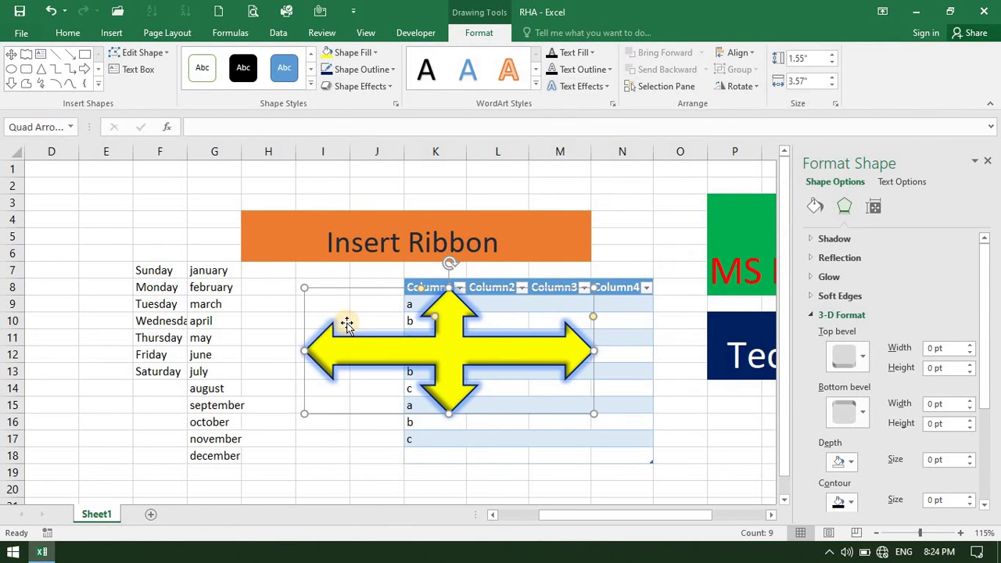
click(593, 54)
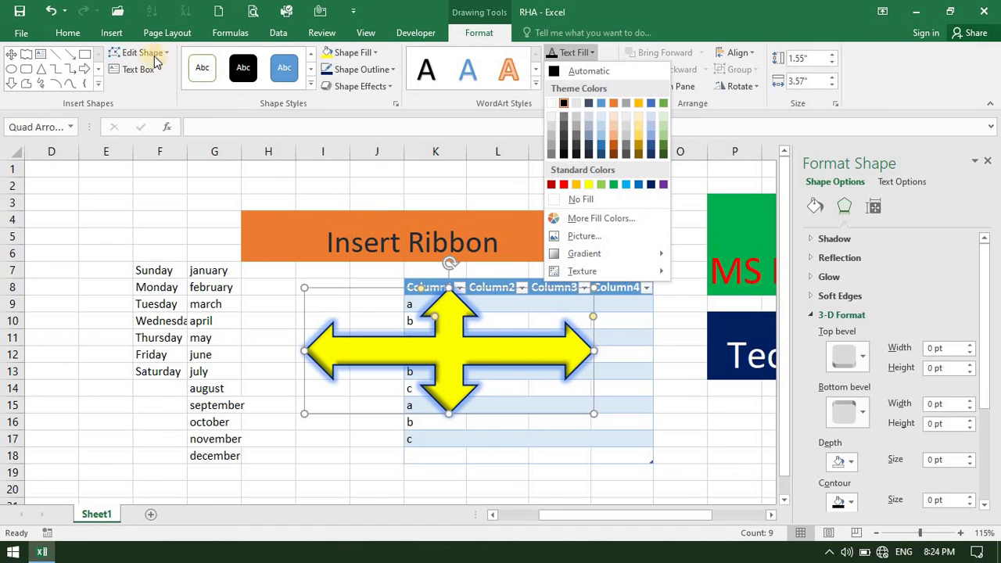
Draw a rectangle about 2.13" high by 2.63" wide over the day and month lists, from column D to column H
click(112, 34)
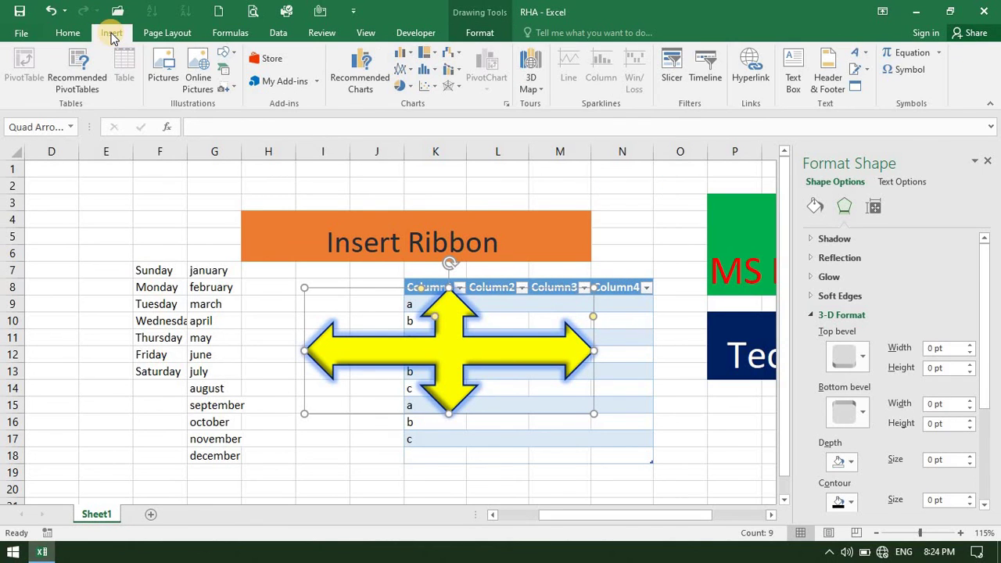
click(233, 53)
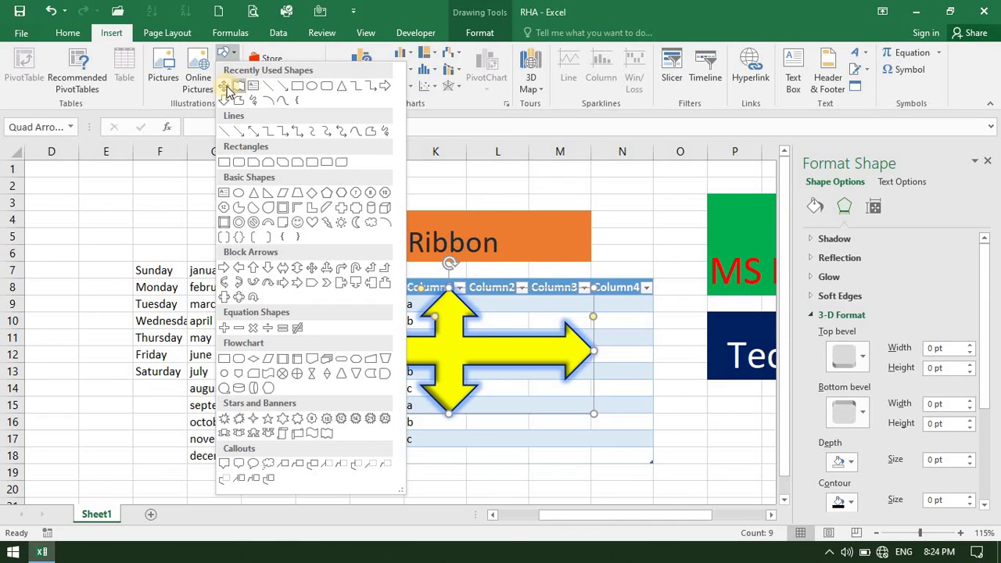
click(297, 89)
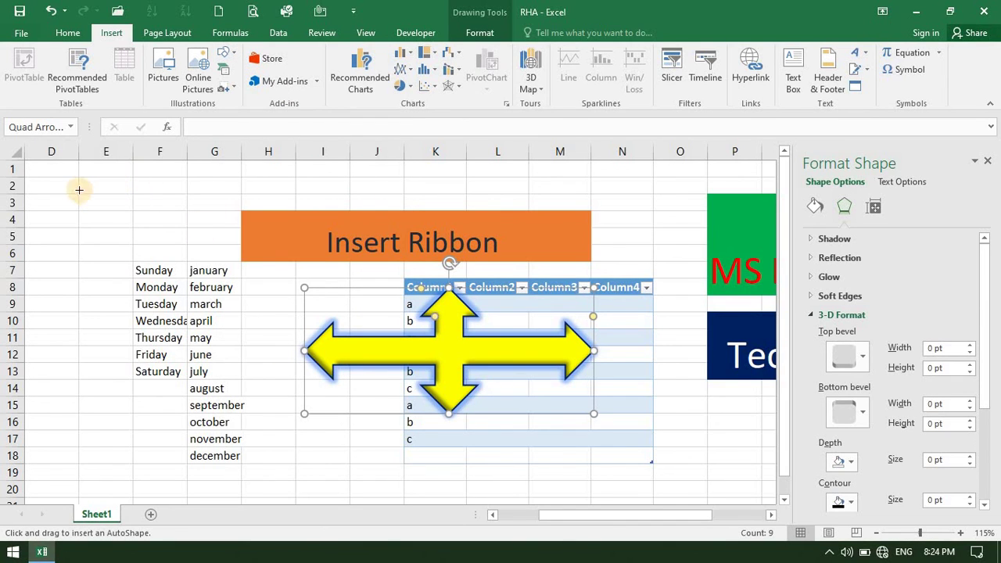
drag(80, 190, 312, 420)
drag(182, 290, 291, 363)
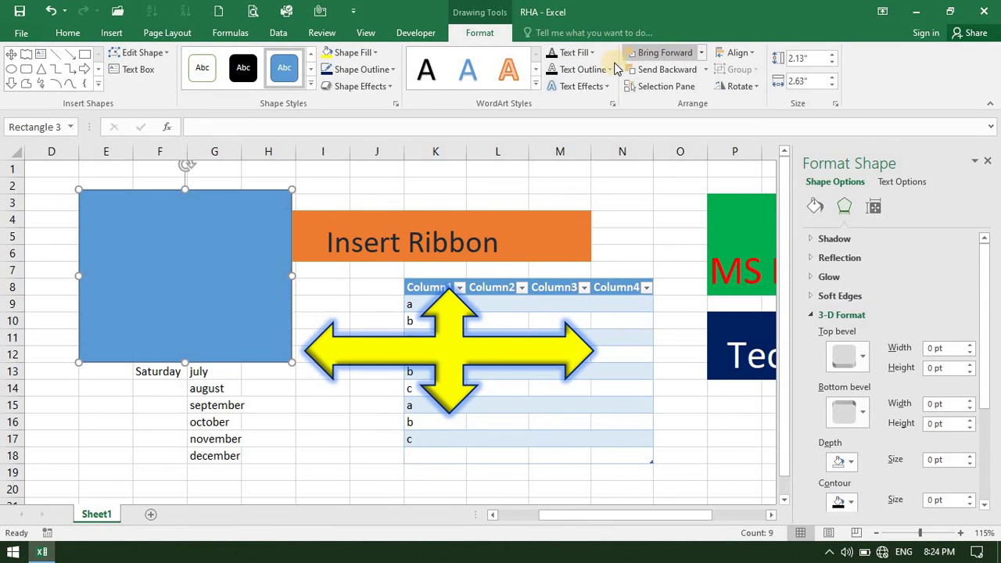
Set the rectangle's text fill to standard yellow
click(594, 52)
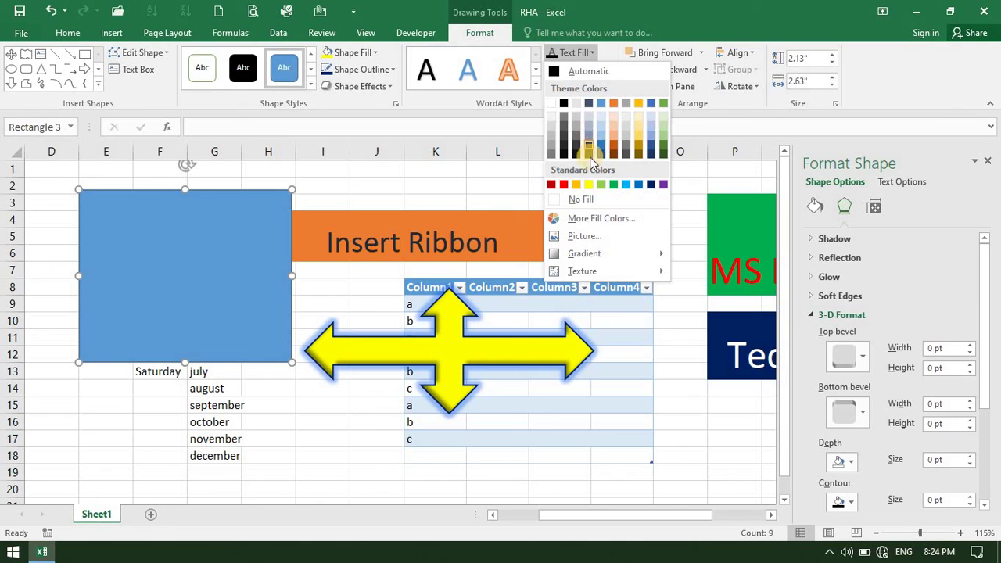
click(588, 186)
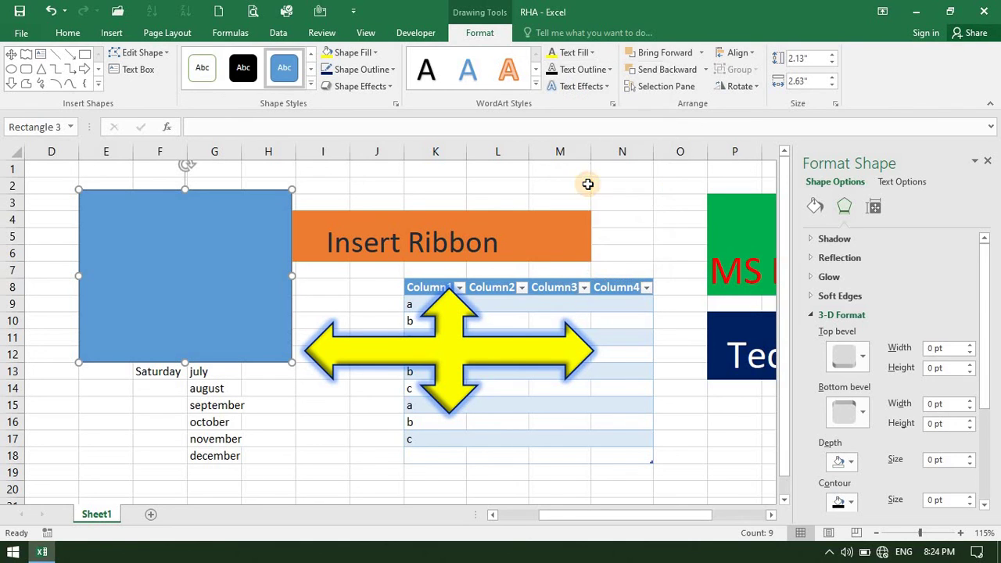
drag(184, 241, 347, 146)
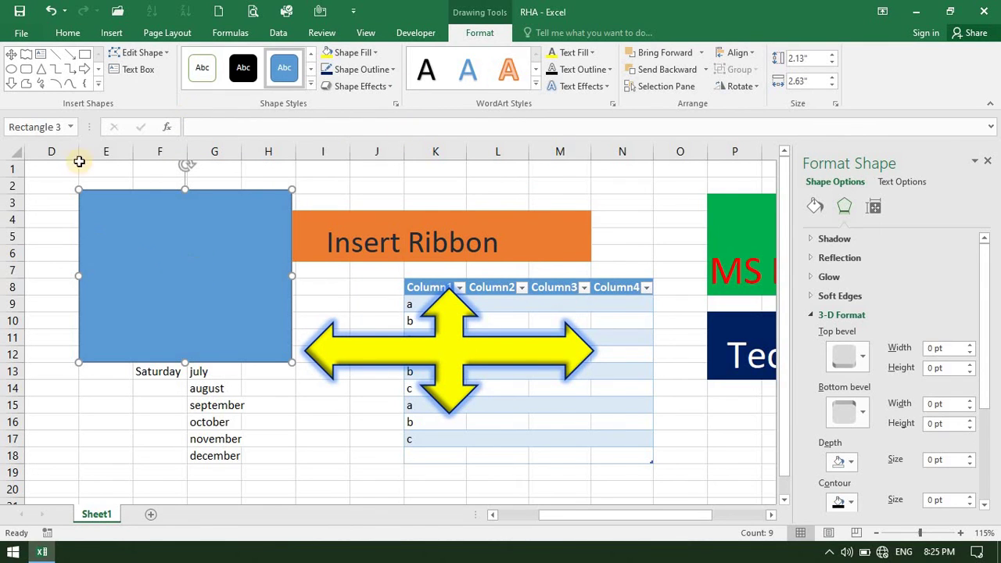
click(21, 36)
click(29, 22)
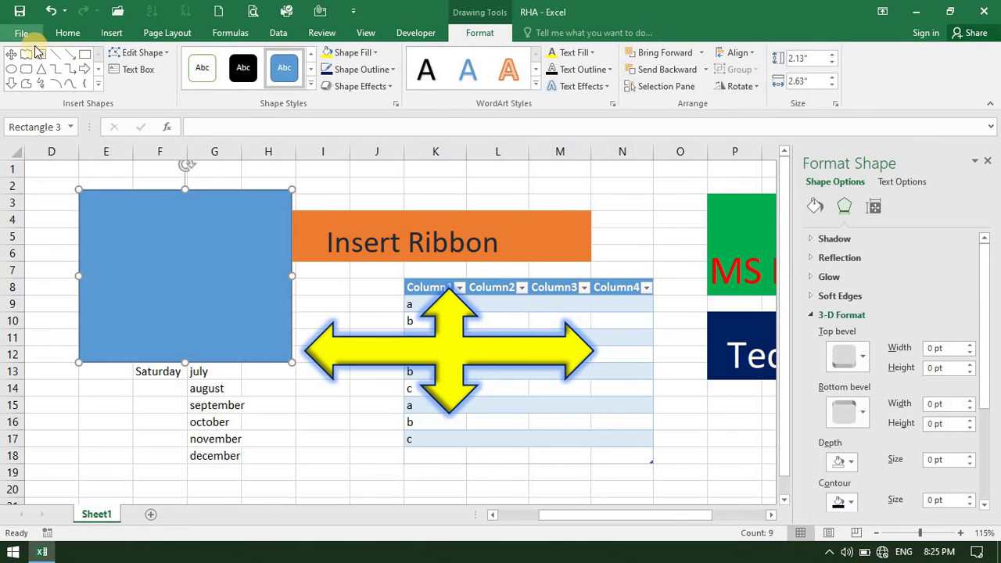
click(21, 33)
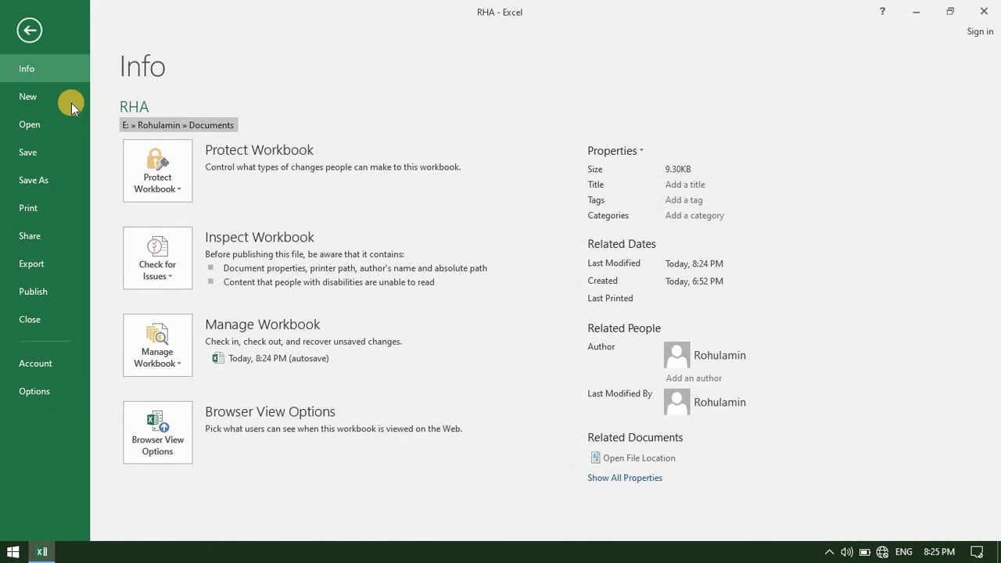
click(24, 31)
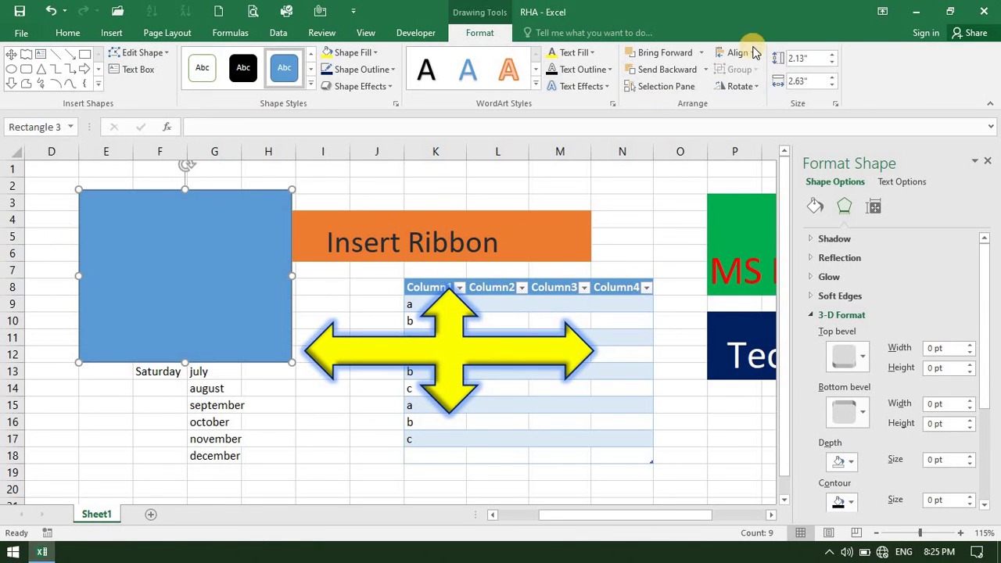
click(754, 53)
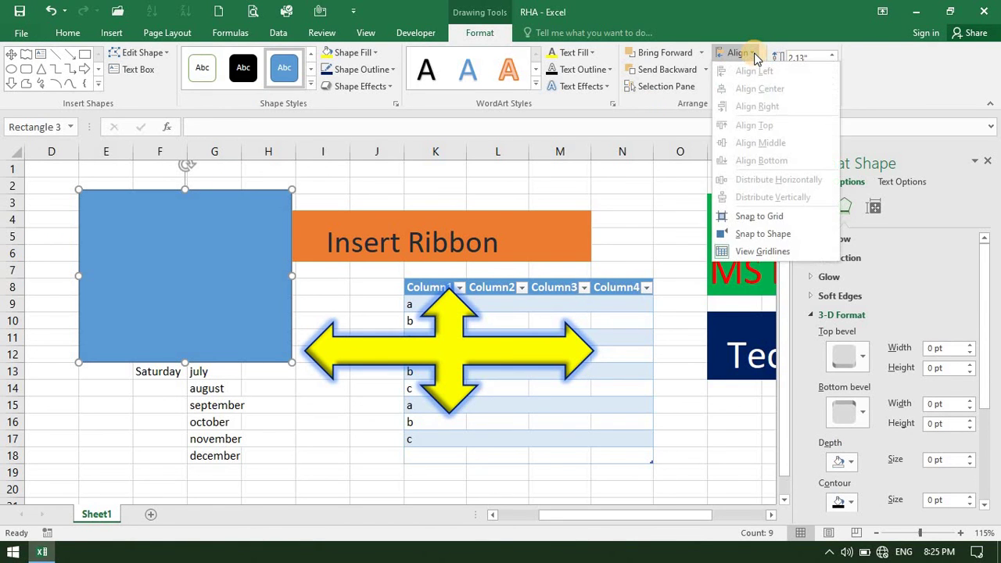
click(653, 226)
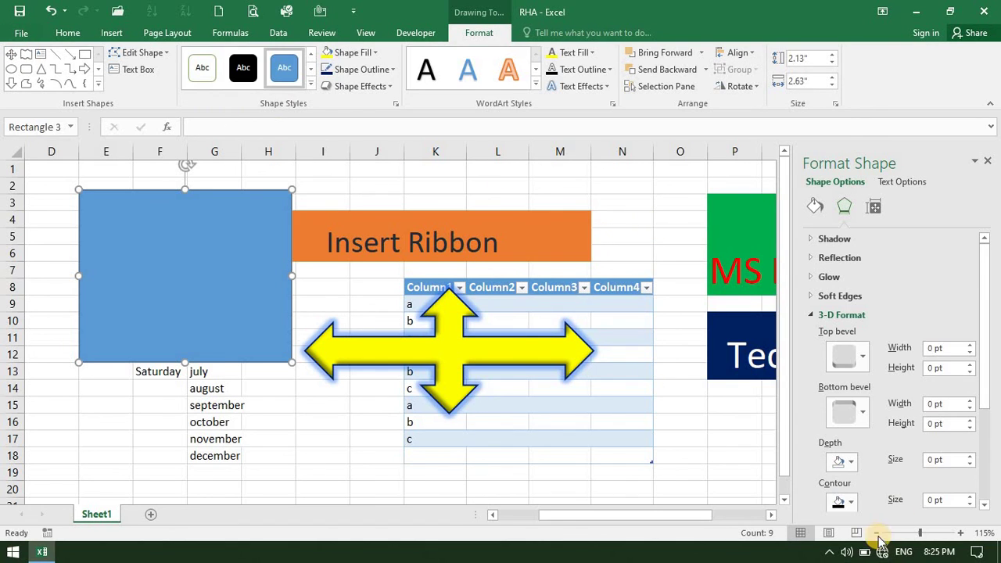
click(832, 552)
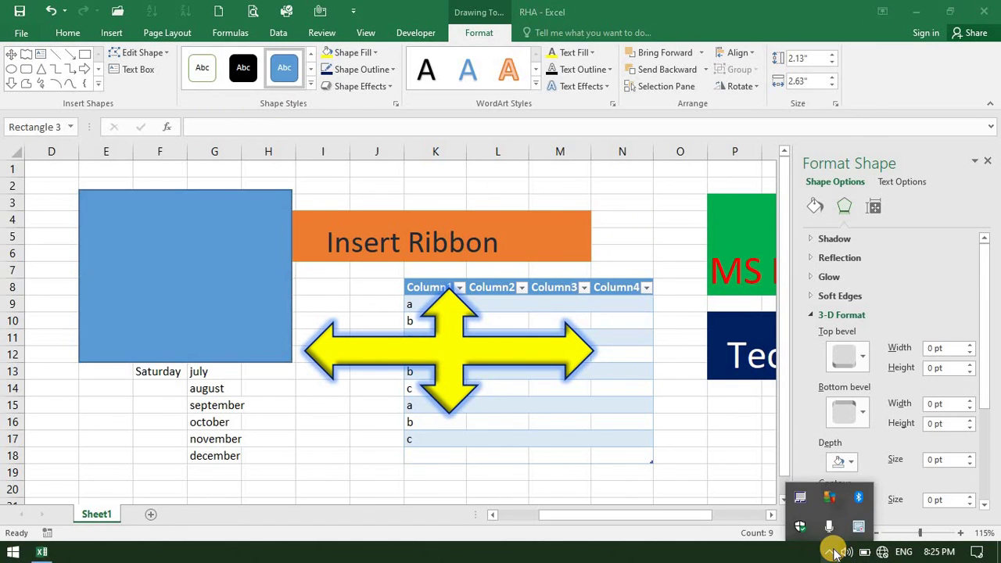